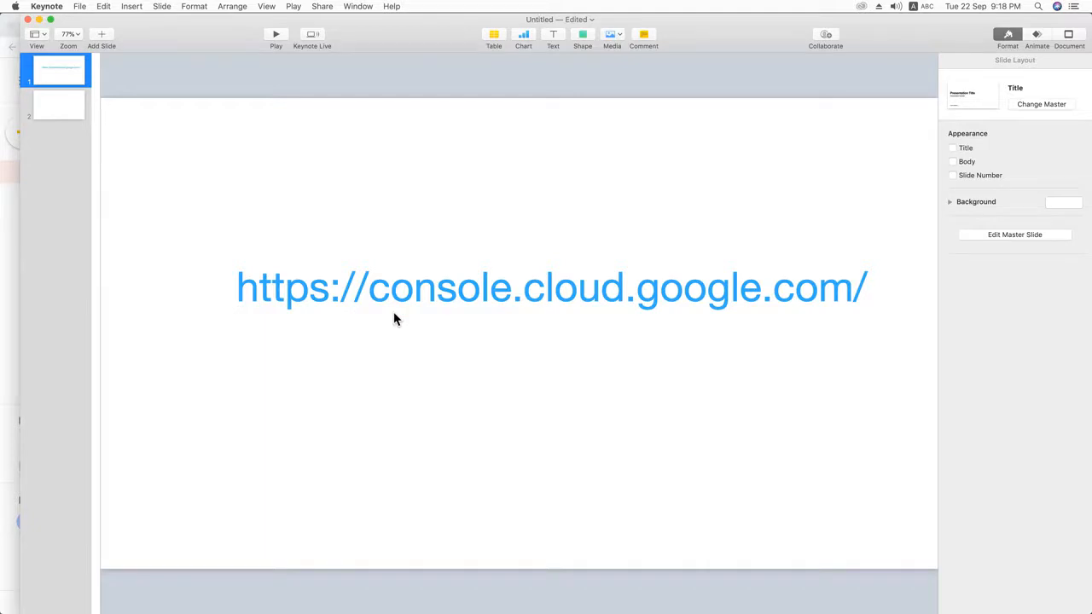
Step: Switch from Keynote to Chrome and bring up the Google Cloud Platform dashboard
left_click(39, 19)
left_click(111, 29)
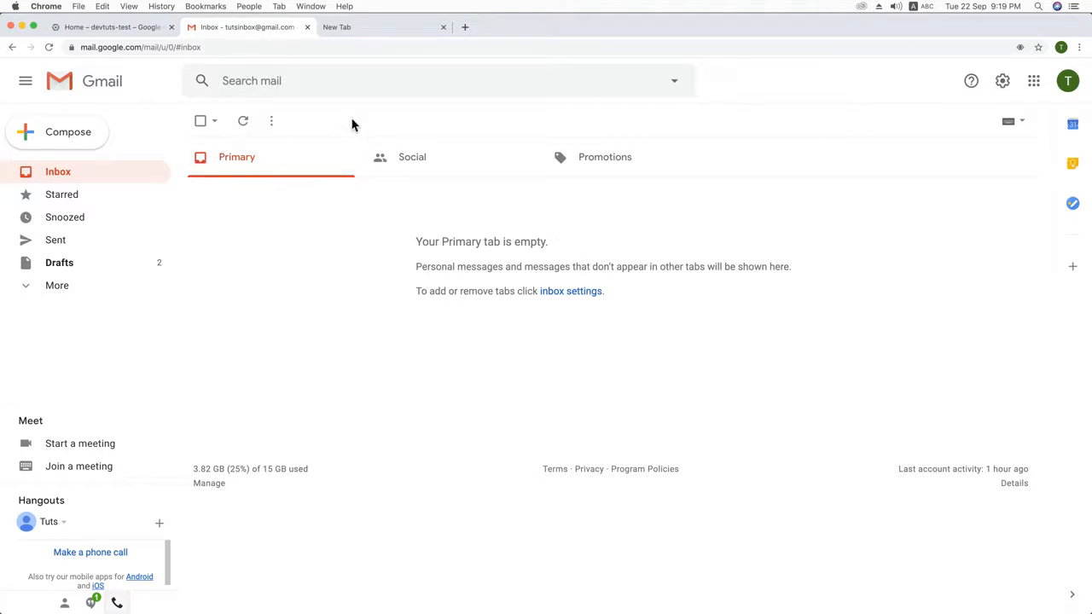
key("ctrl+shift+Tab")
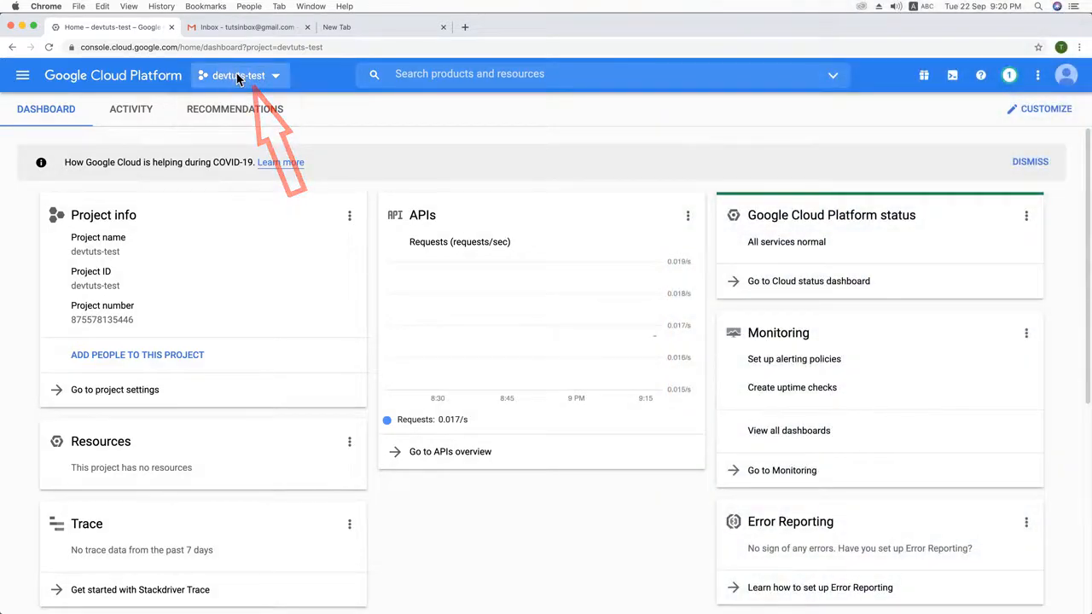
Step: Create a new Google Cloud project named Wptuts01 with no organization
left_click(239, 75)
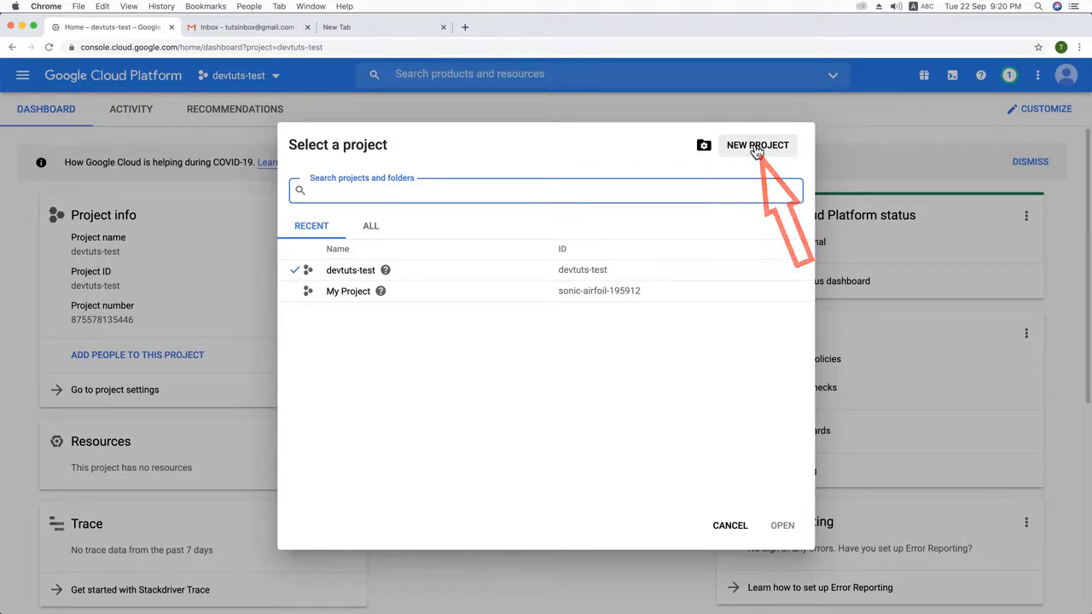
left_click(751, 150)
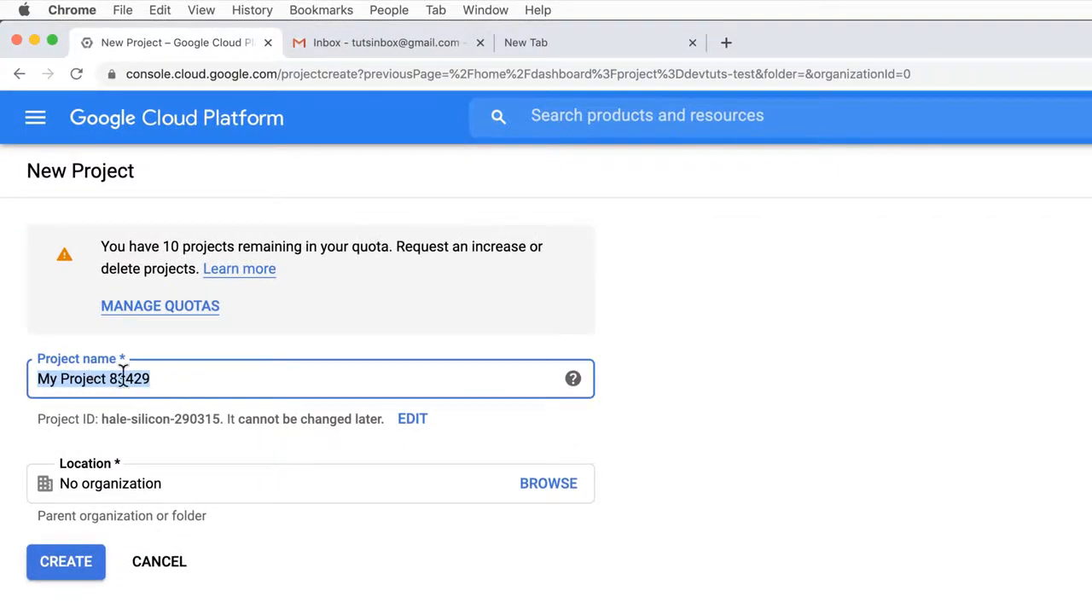
left_click(169, 382)
left_click_drag(165, 381, 33, 375)
type("Wptu")
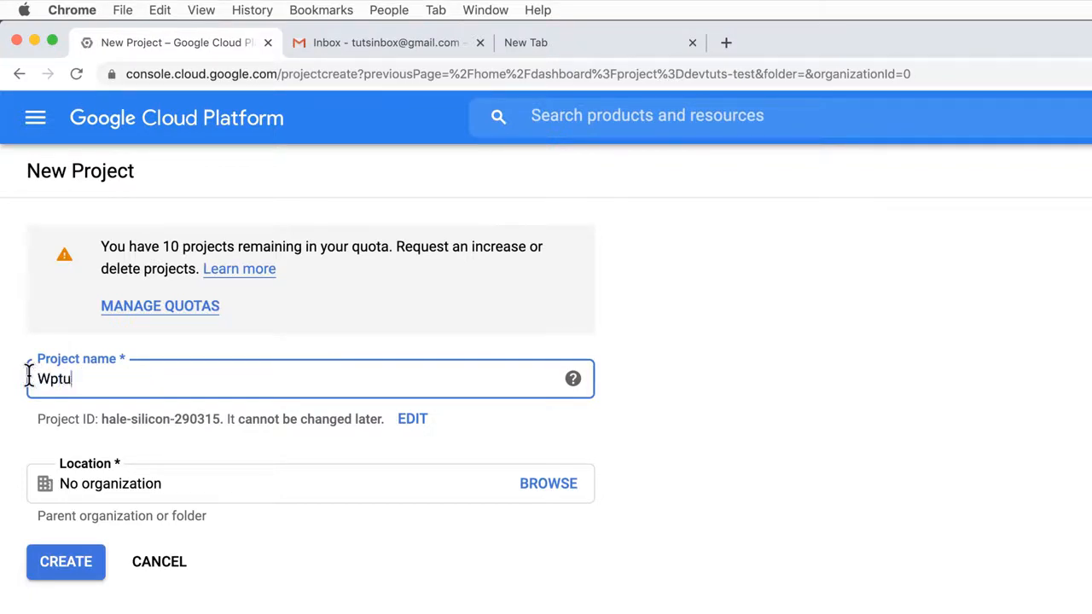
type("ts")
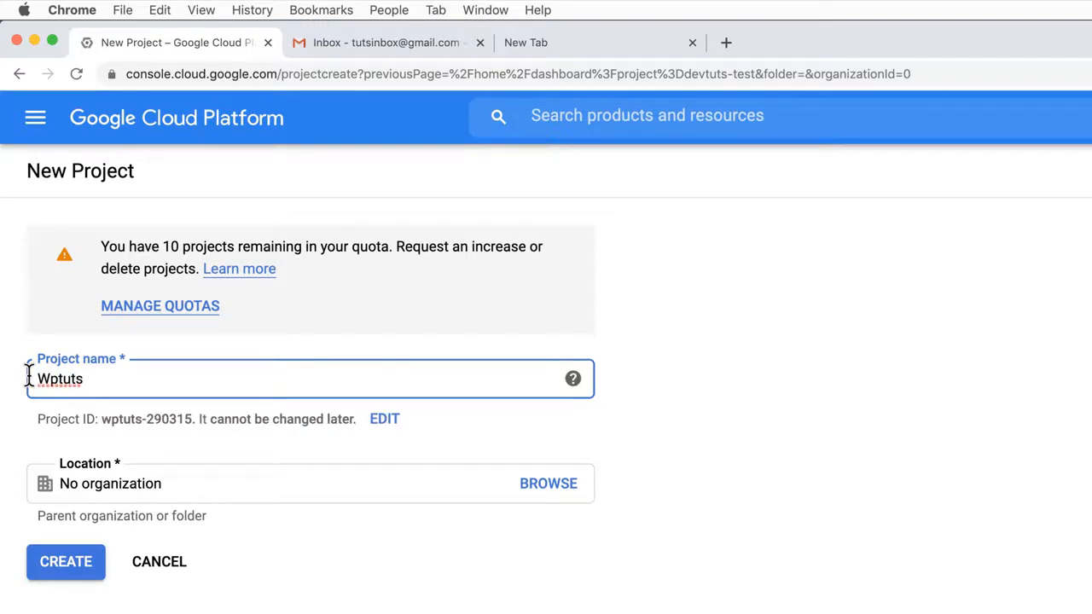
type("01")
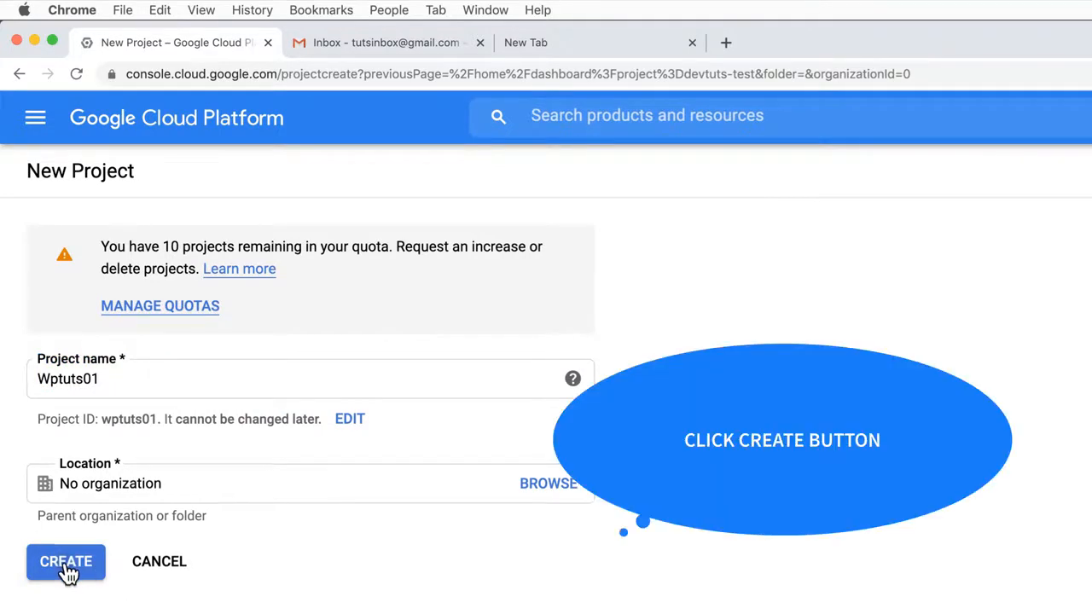
left_click(65, 563)
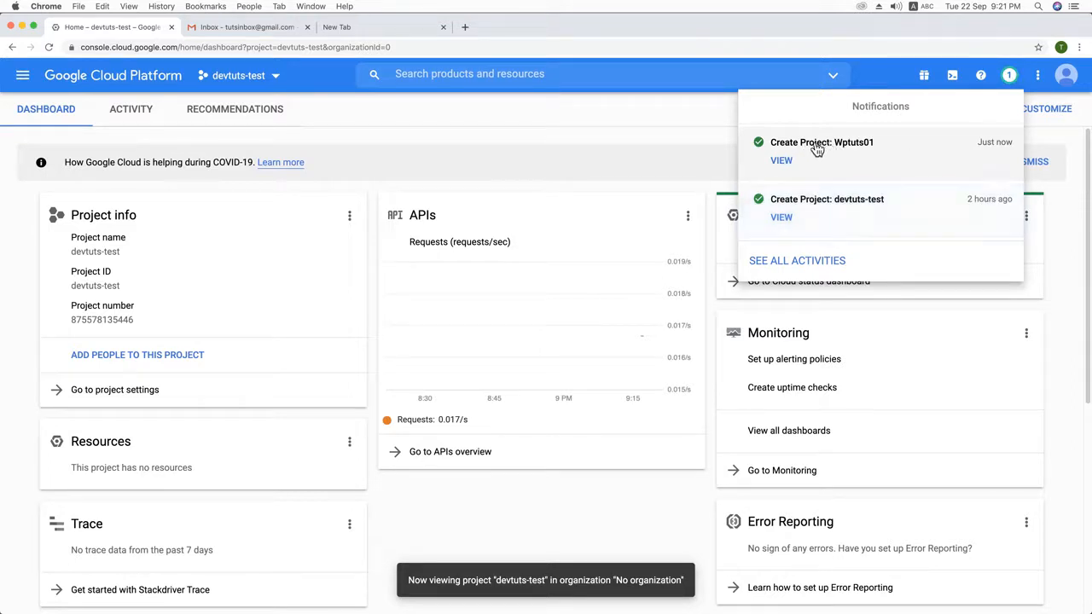
Step: Make Wptuts01 the active project and open its API Library
left_click(277, 78)
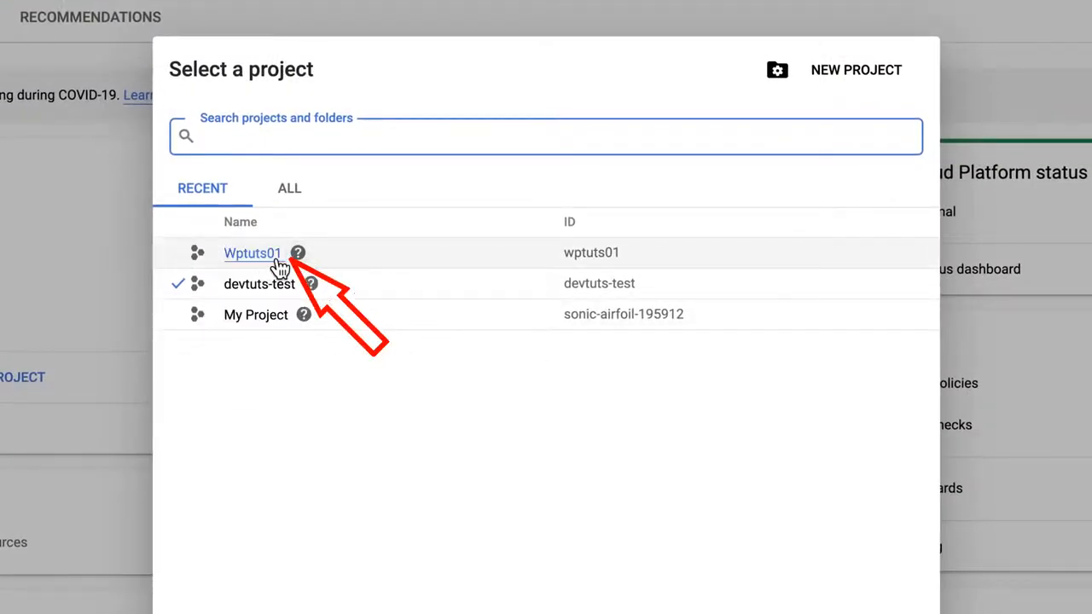
left_click(255, 258)
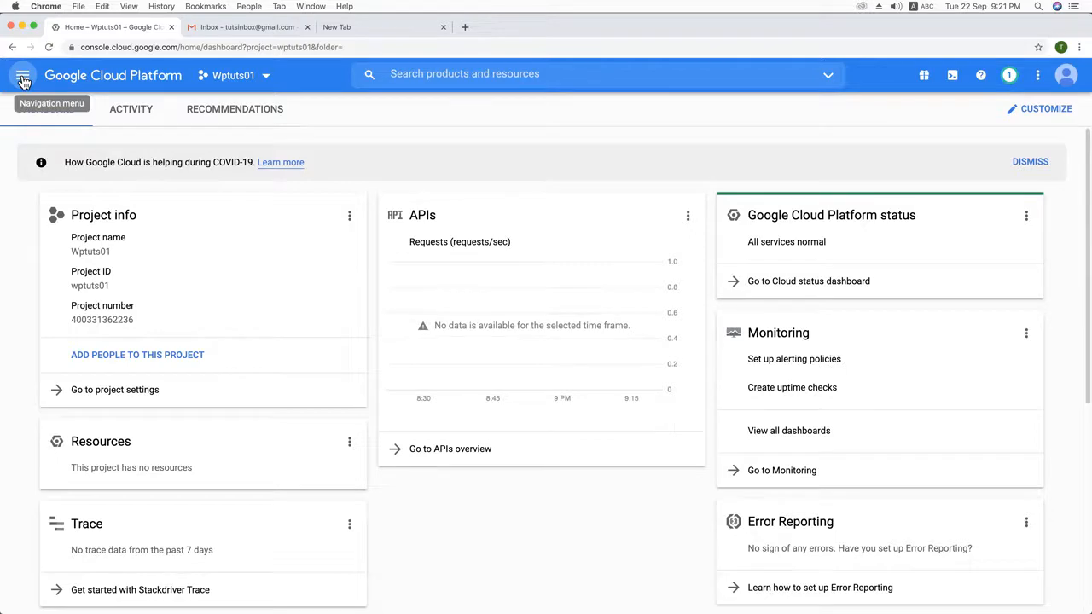
left_click(23, 81)
mouse_move(78, 250)
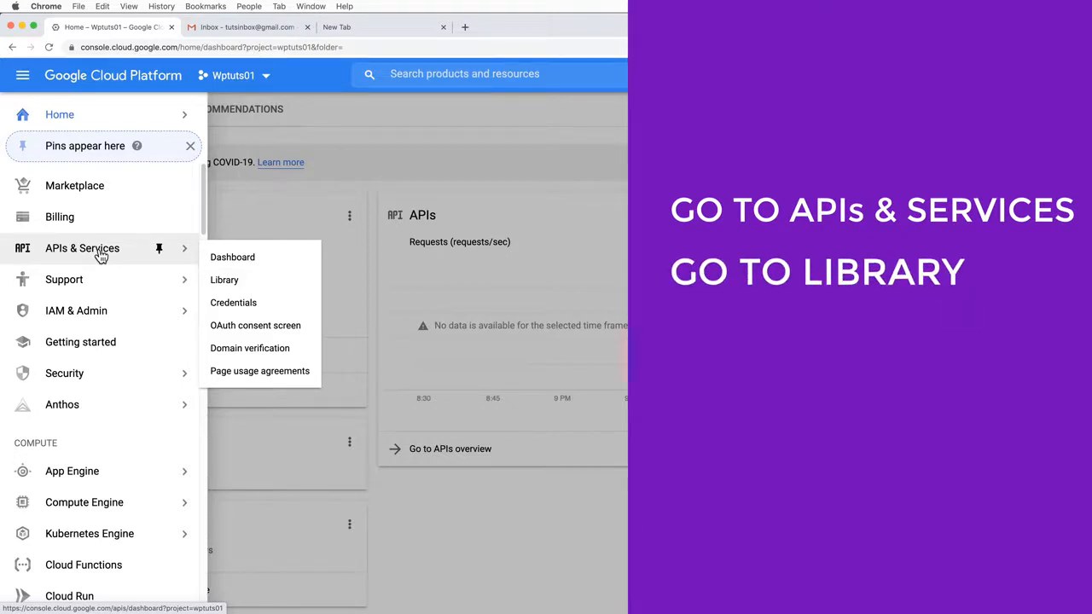
left_click(227, 284)
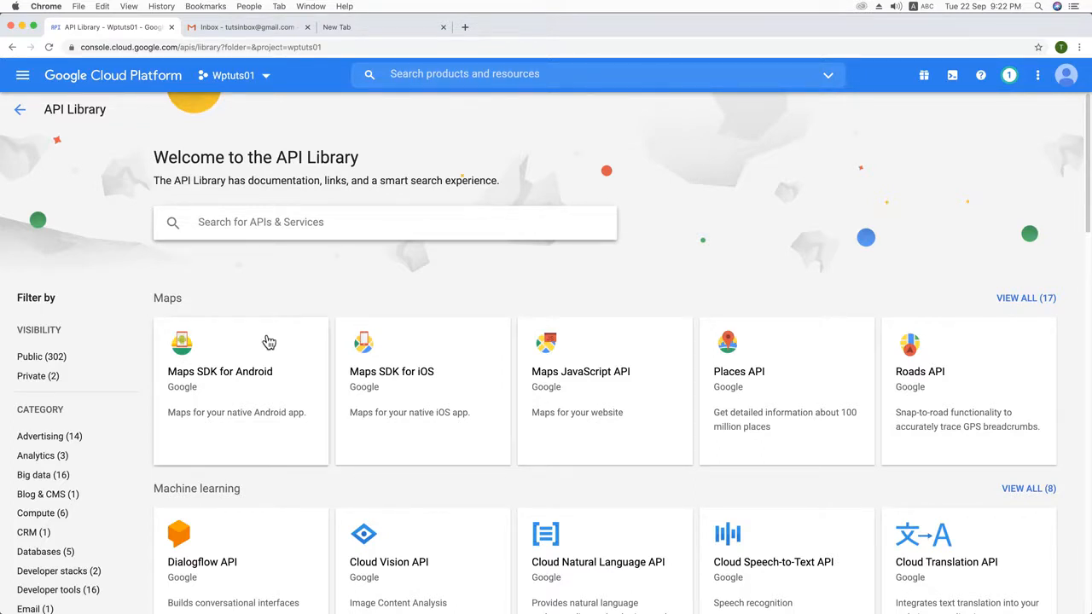
Step: Browse the API Library and show all the APIs in the Maps category
scroll(268, 341, "down", 7)
scroll(319, 356, "down", 5)
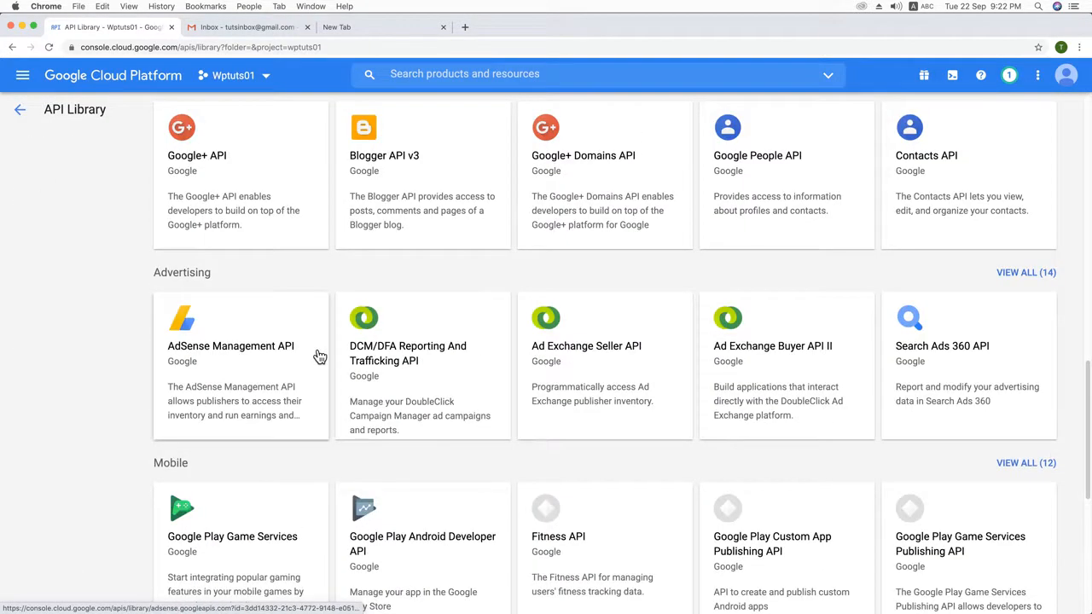
scroll(319, 357, "up", 12)
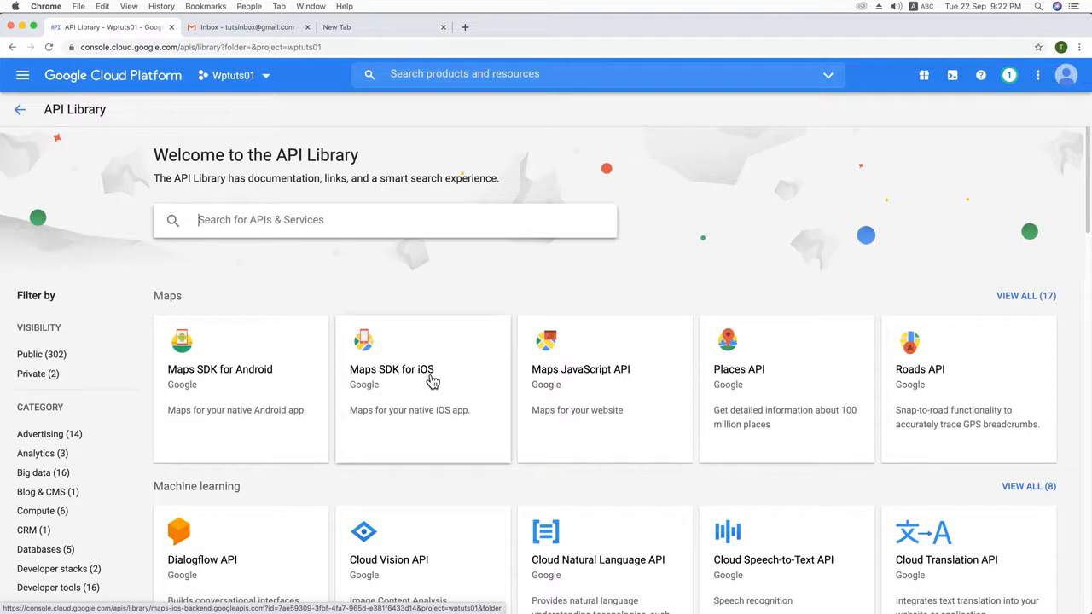
left_click(1026, 298)
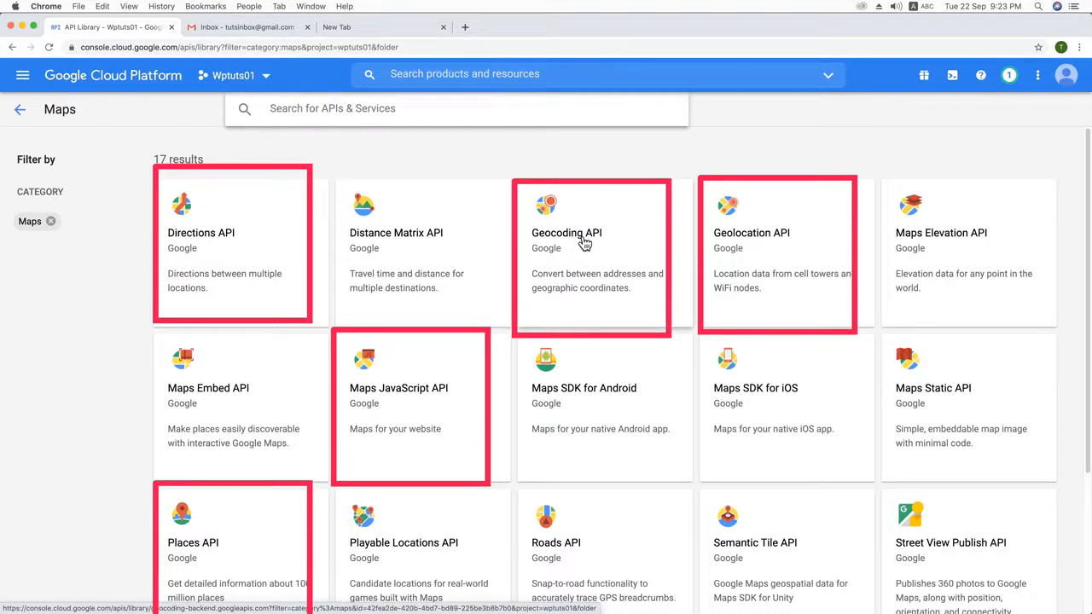
Step: Open the Maps JavaScript API in a separate browser tab and enable it for the project
right_click(405, 397)
left_click(427, 403)
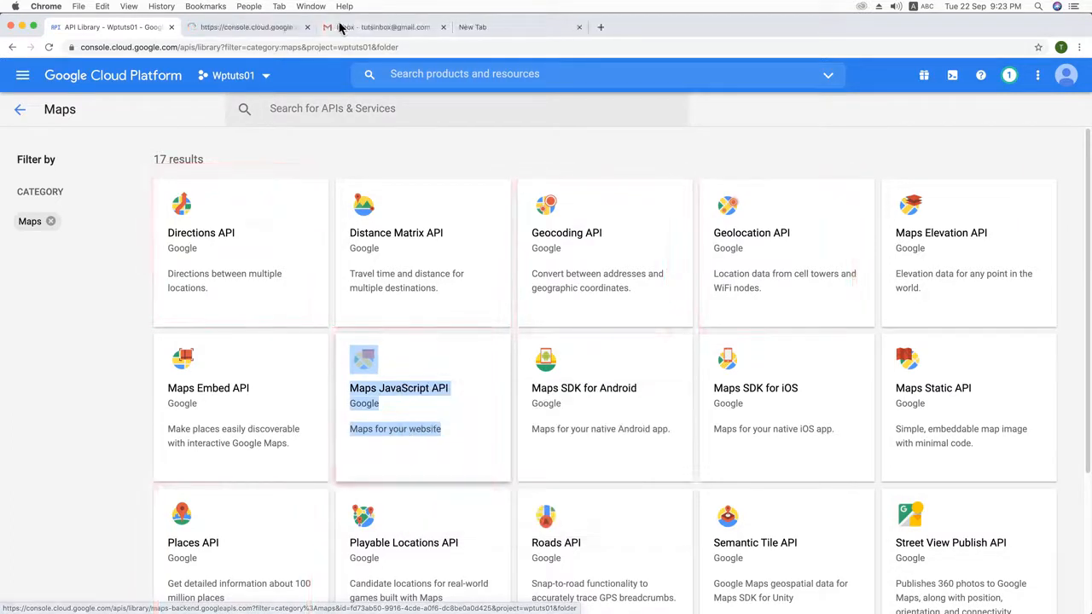
left_click(287, 27)
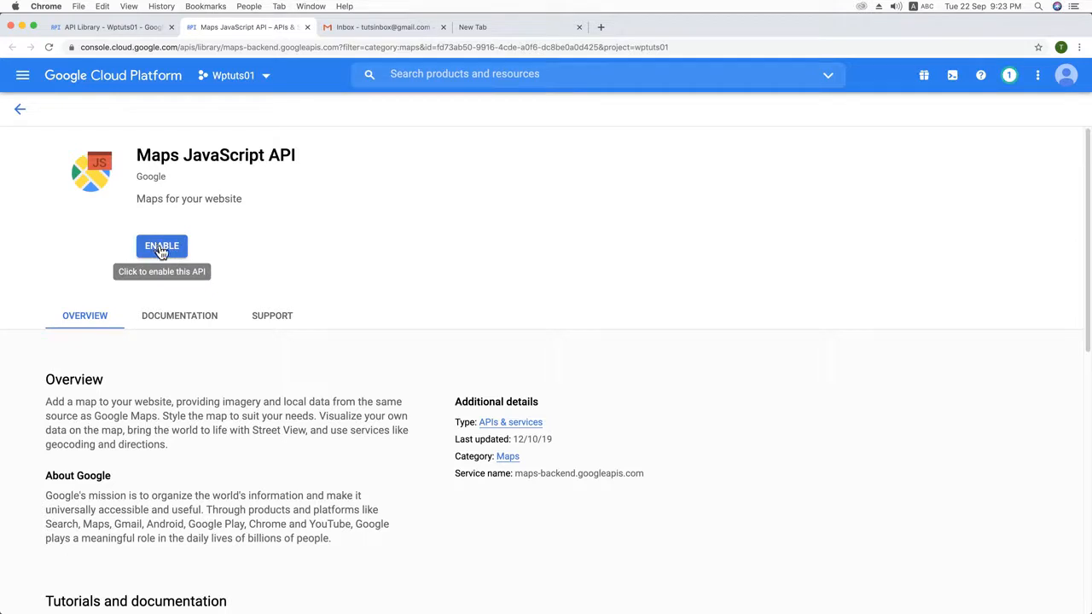
left_click(162, 248)
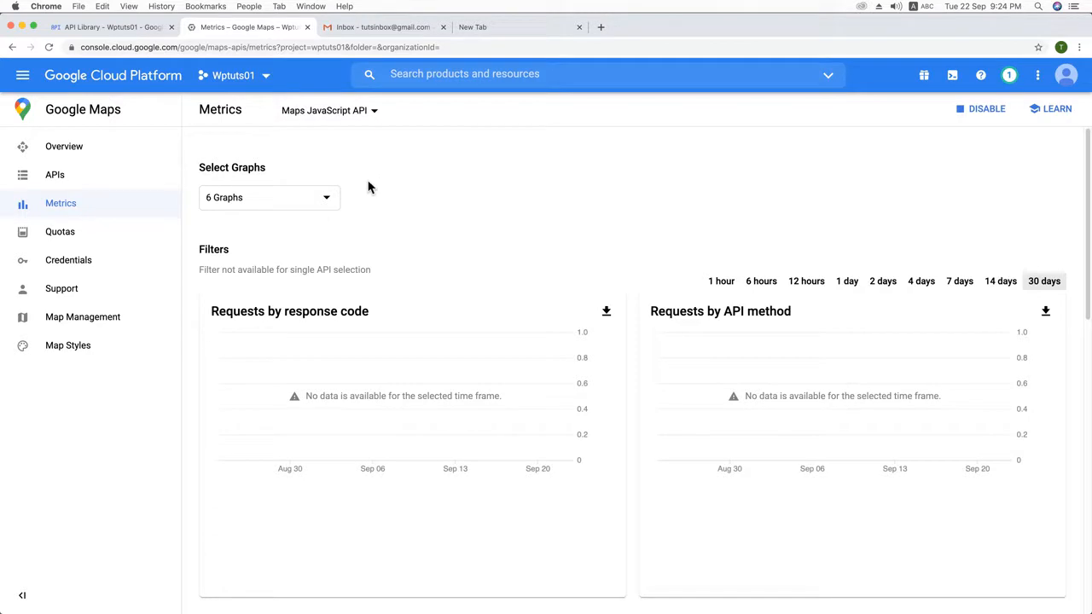
Step: From the Maps API list, open the Places API in its own browser tab and enable it
left_click(134, 29)
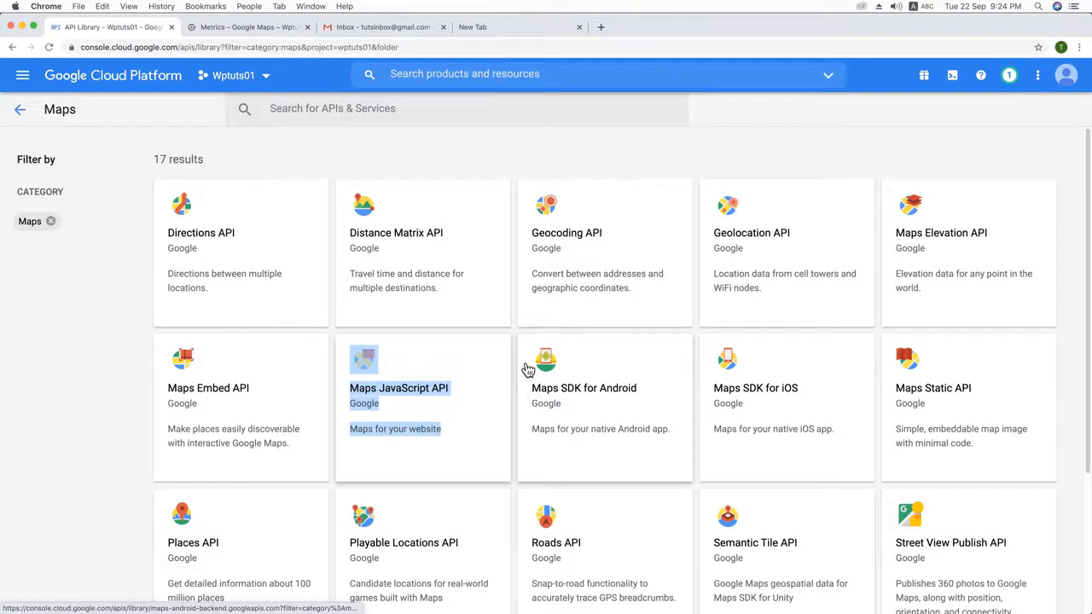
scroll(290, 429, "down", 4)
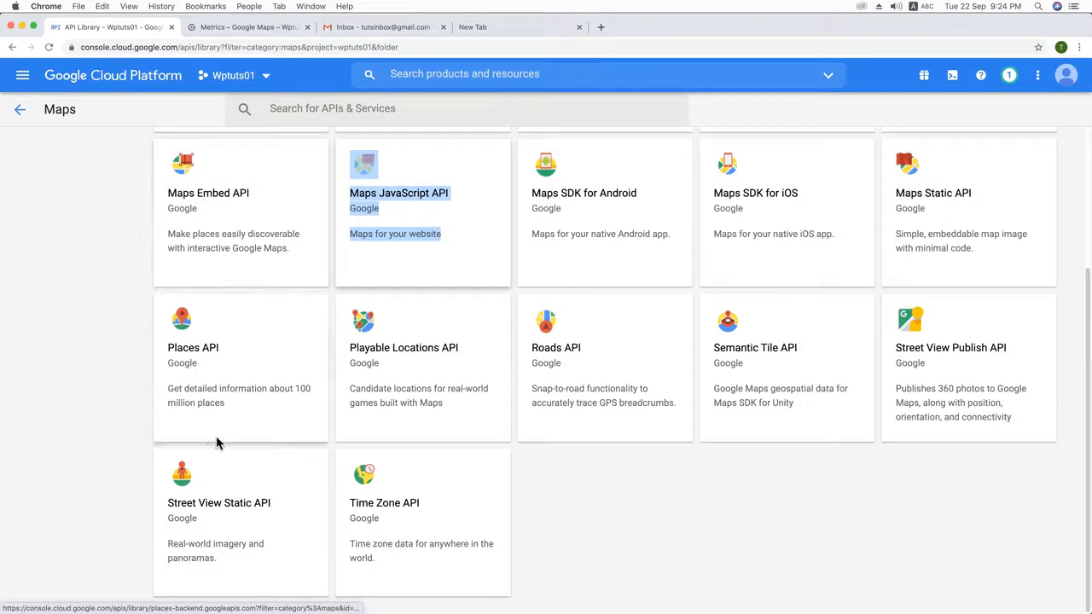
right_click(229, 357)
left_click(228, 353)
left_click(354, 28)
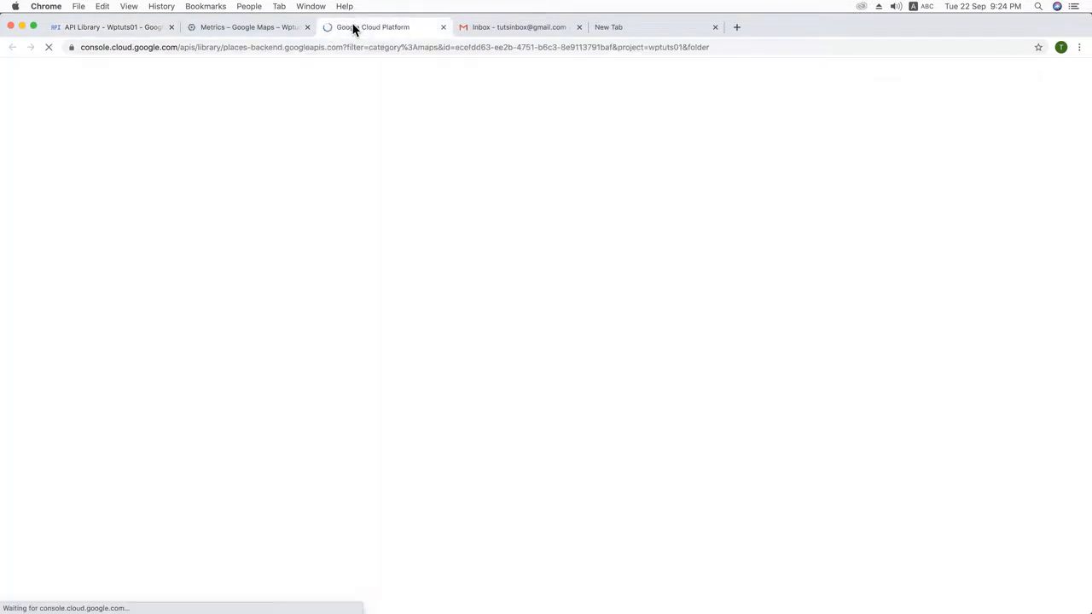
left_click_drag(354, 28, 236, 26)
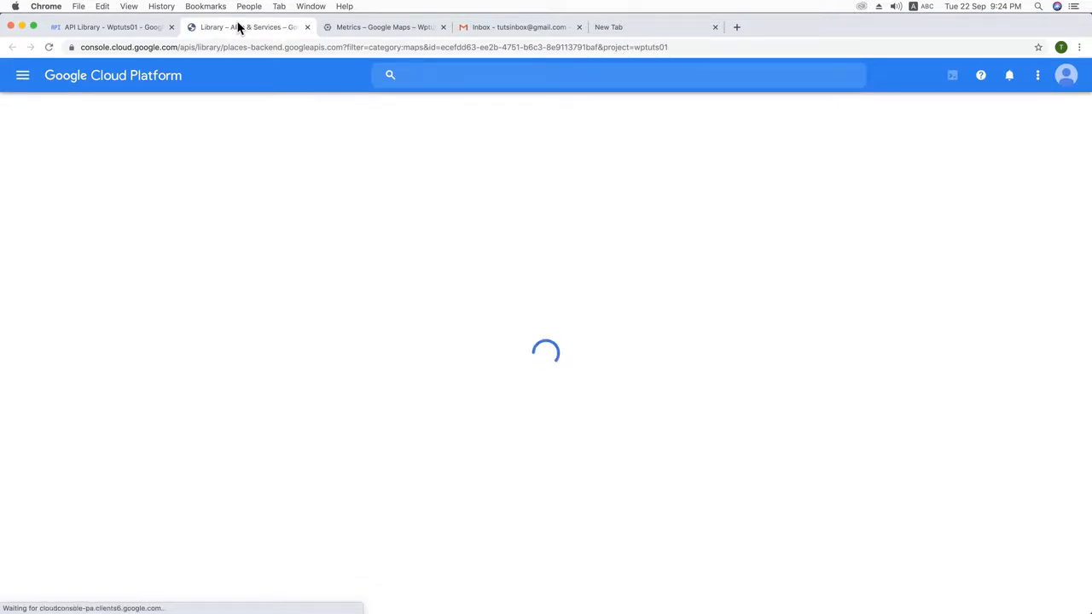
left_click(177, 250)
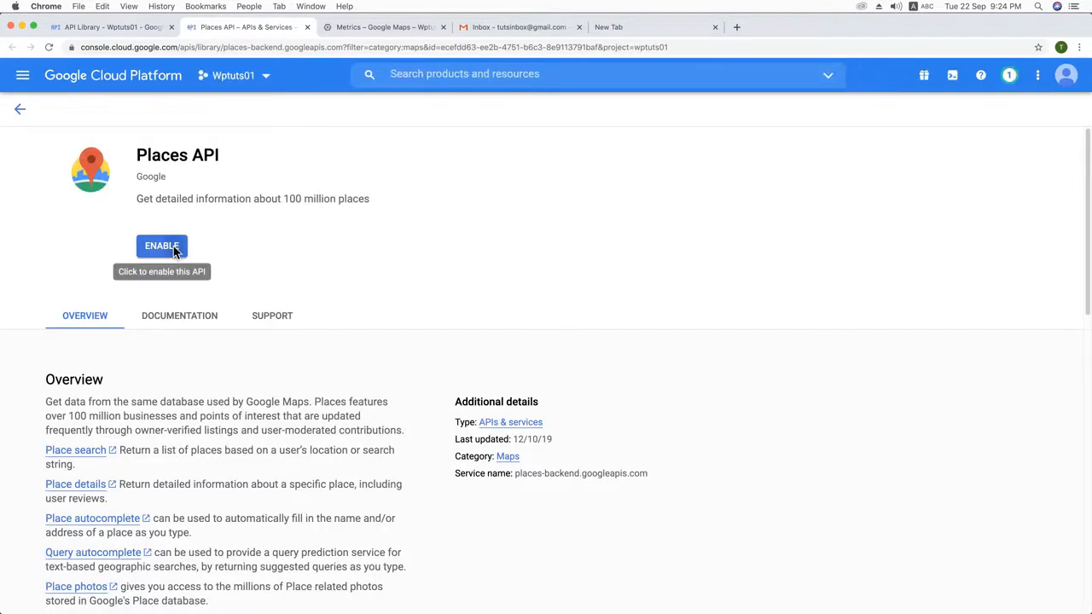
Step: Return to the Maps API list, open the Directions API in a separate browser tab and enable it
left_click(122, 29)
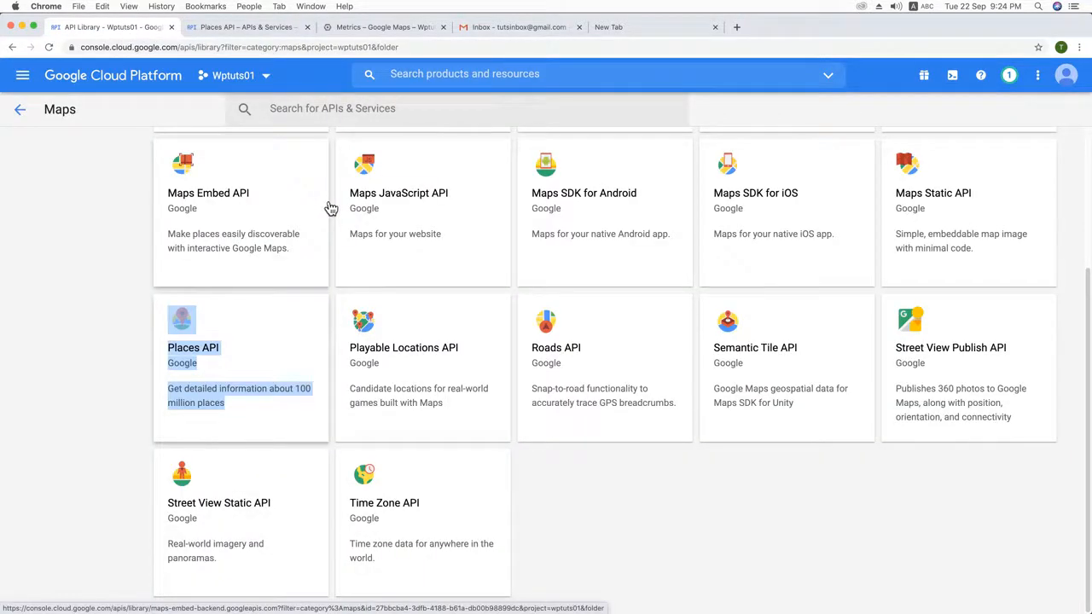
scroll(590, 205, "up", 5)
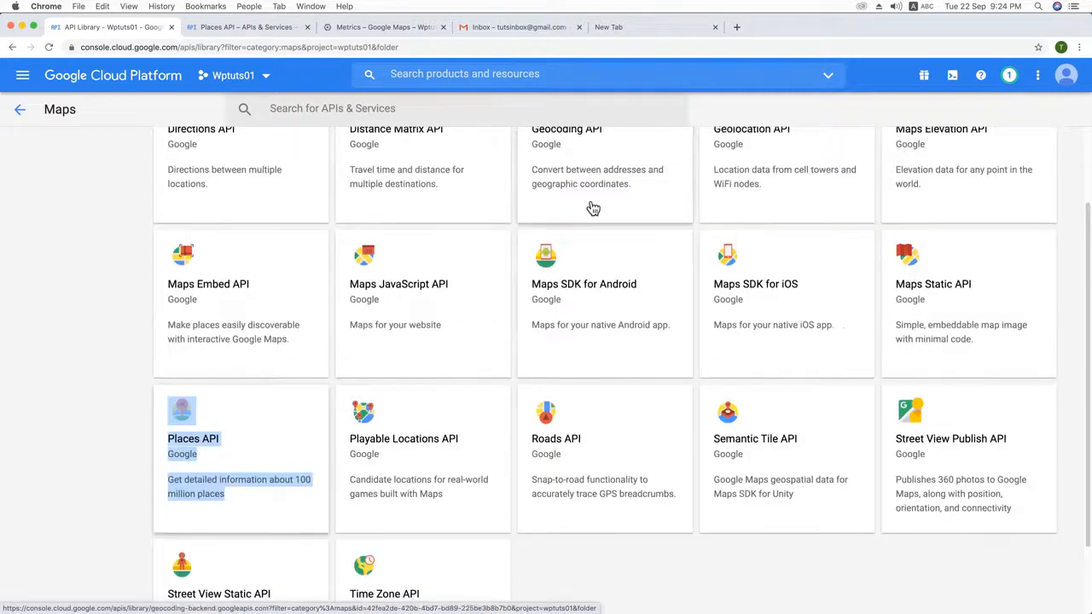
right_click(231, 235)
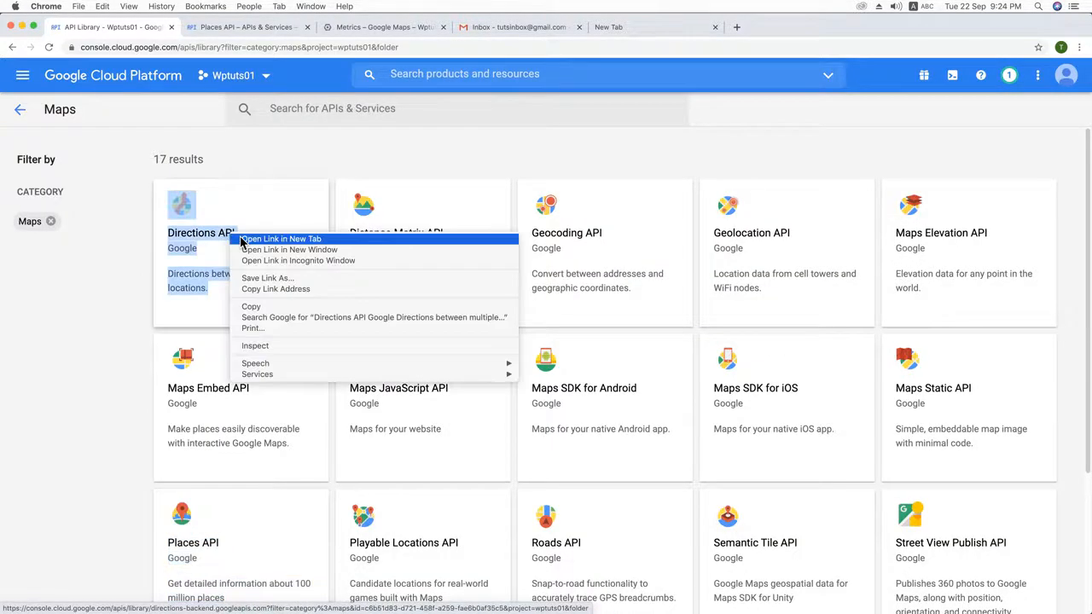
left_click(273, 240)
left_click(493, 28)
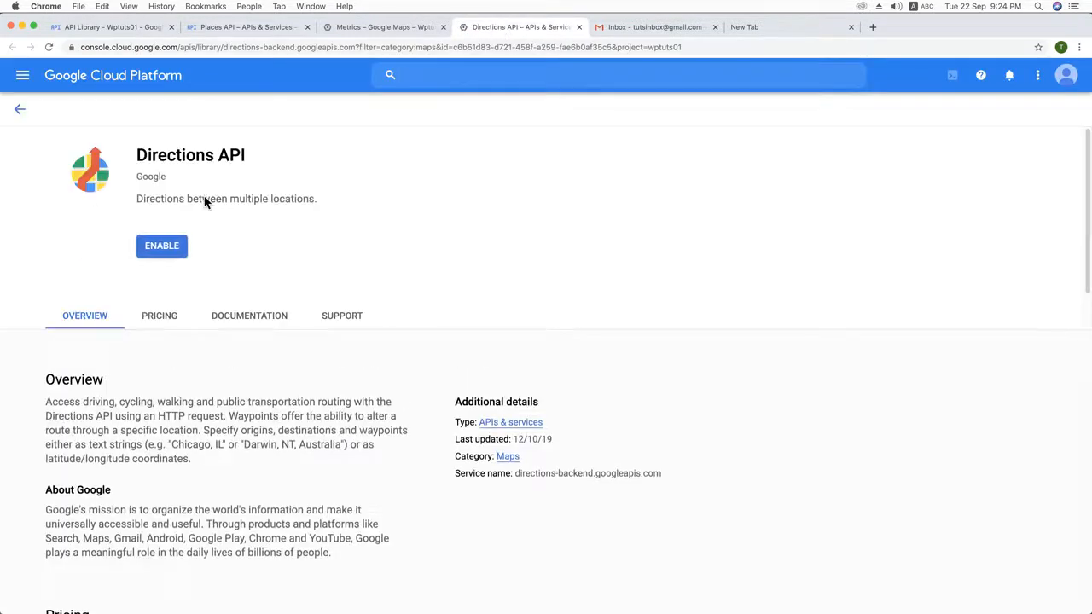
left_click(162, 247)
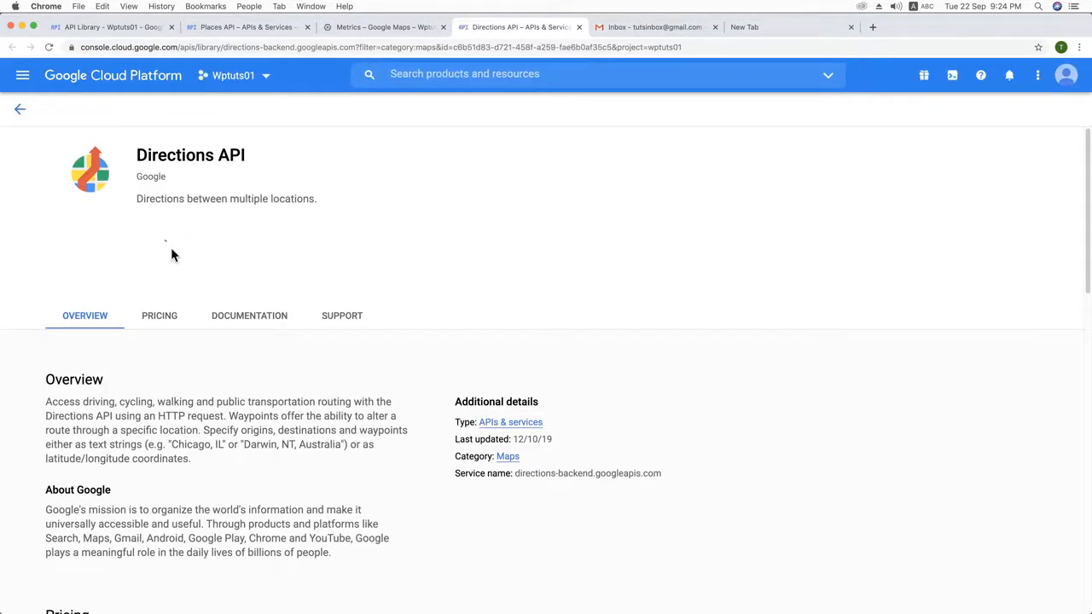
Step: Check the activation of the Directions, Maps JavaScript and Places APIs on their pages, and return to the Maps API list
left_click(256, 30)
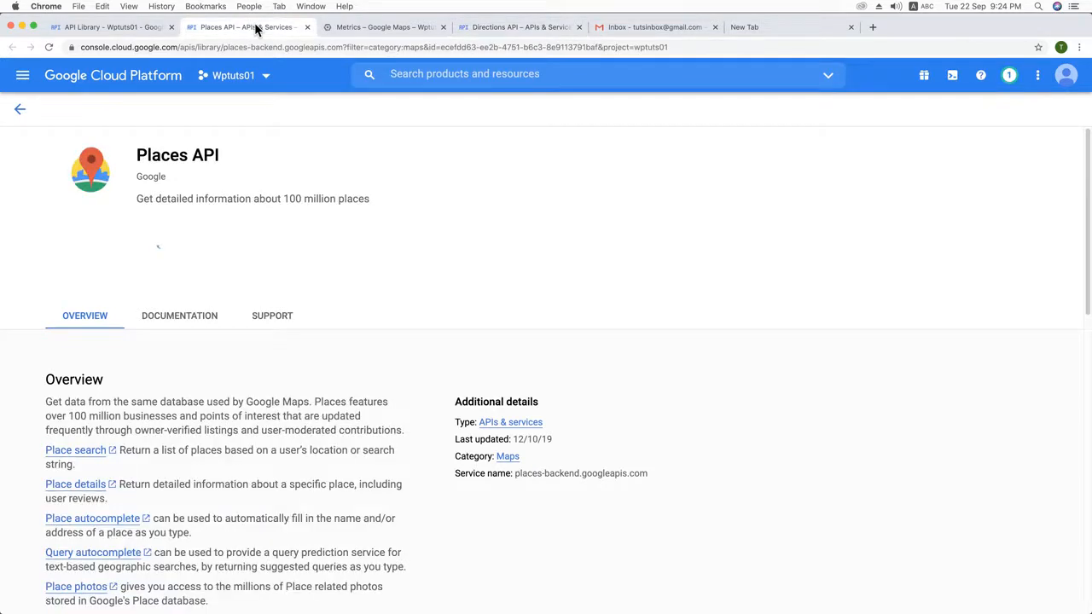
left_click(524, 29)
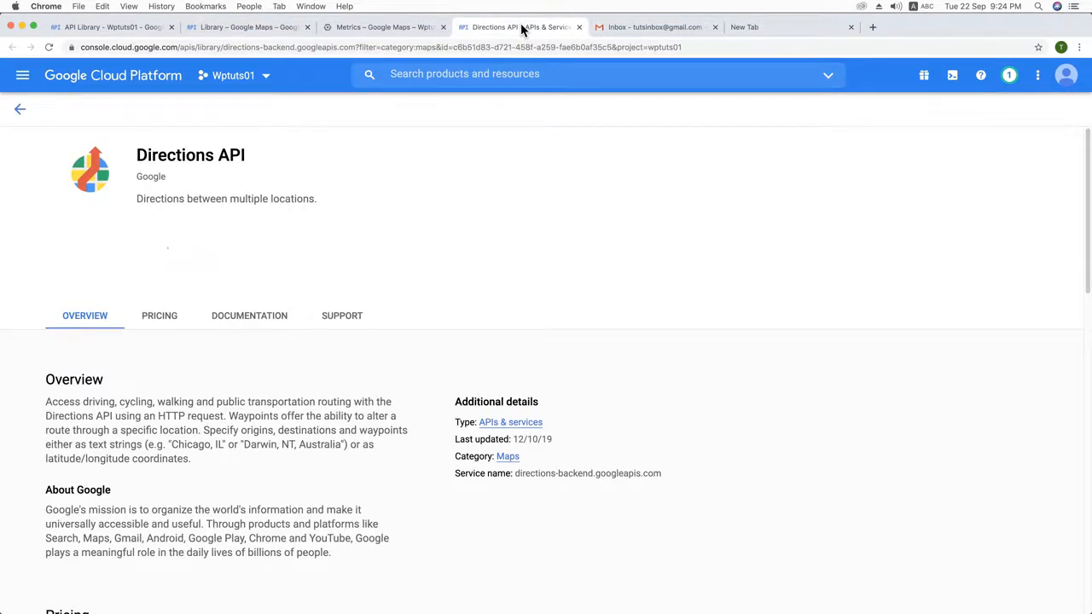
left_click(122, 31)
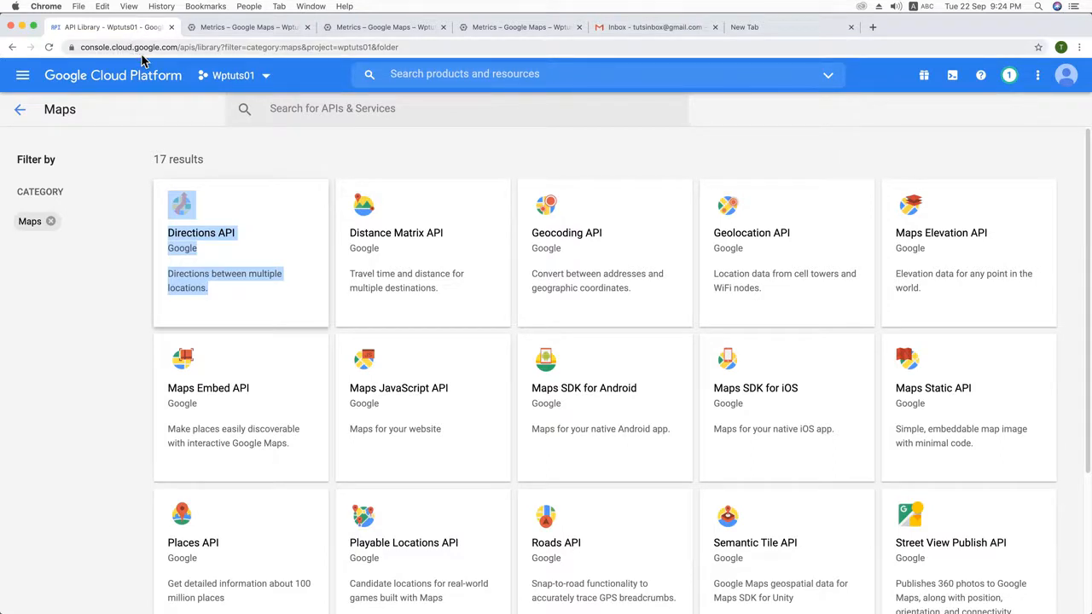
left_click(546, 28)
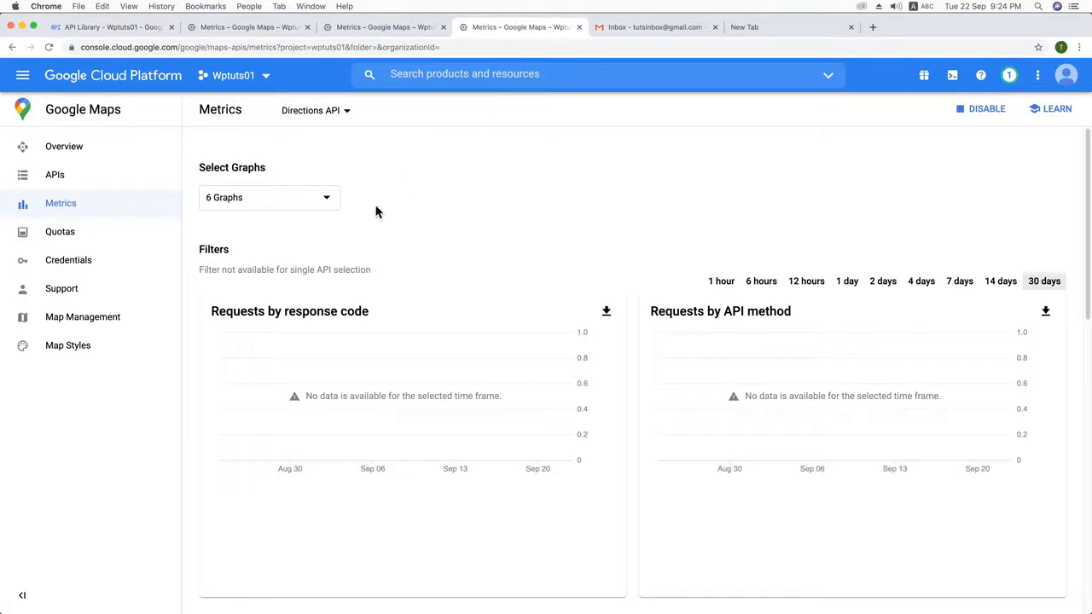
left_click(397, 27)
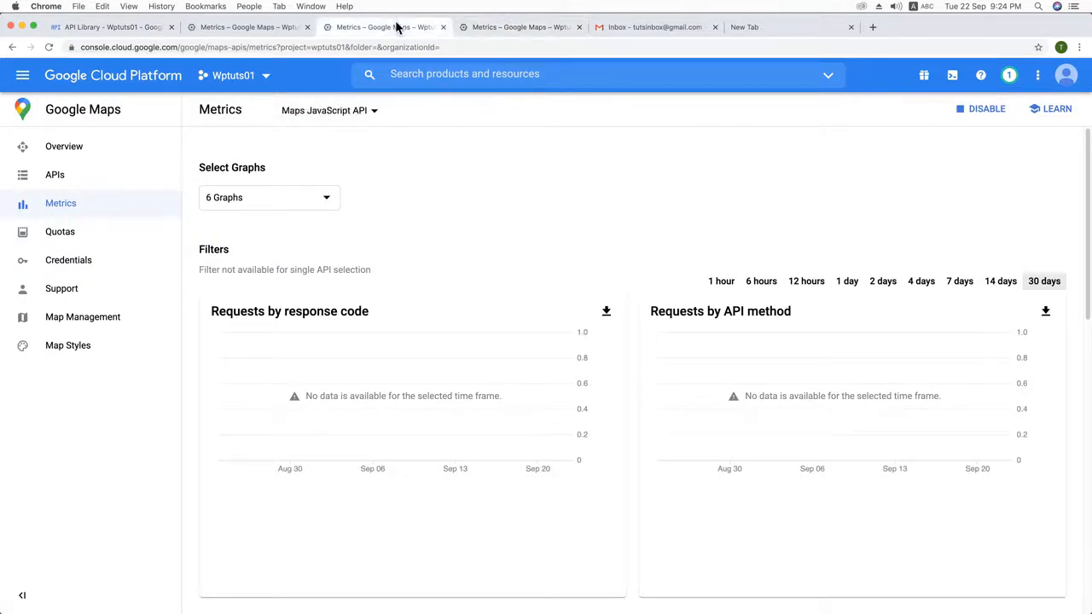
left_click(260, 28)
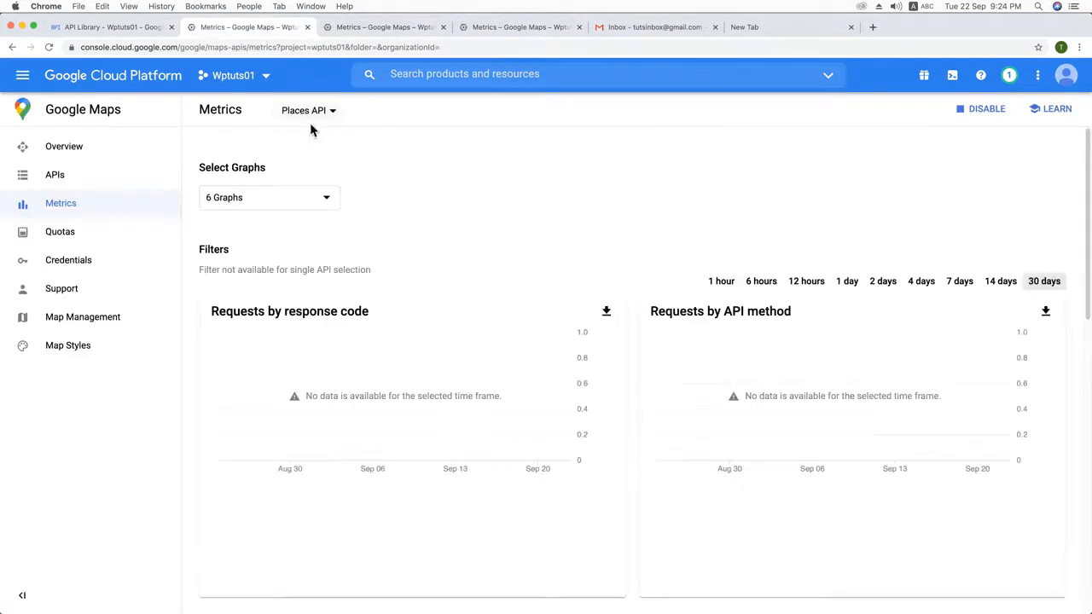
left_click(141, 32)
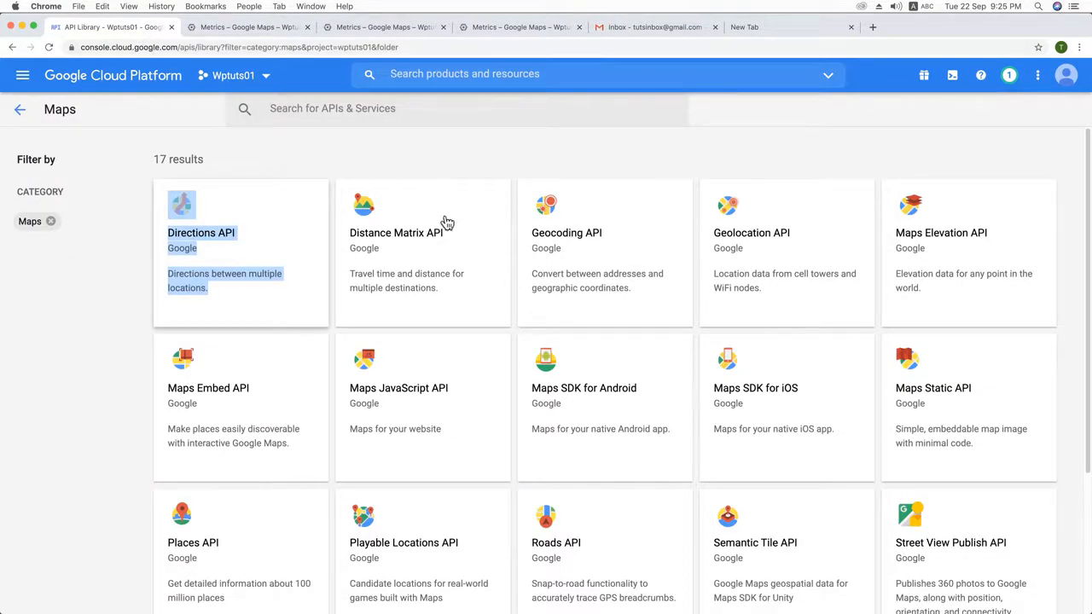
Step: Open the Geolocation API from the Maps API list in a separate browser tab and enable it for the project
right_click(773, 239)
left_click(778, 240)
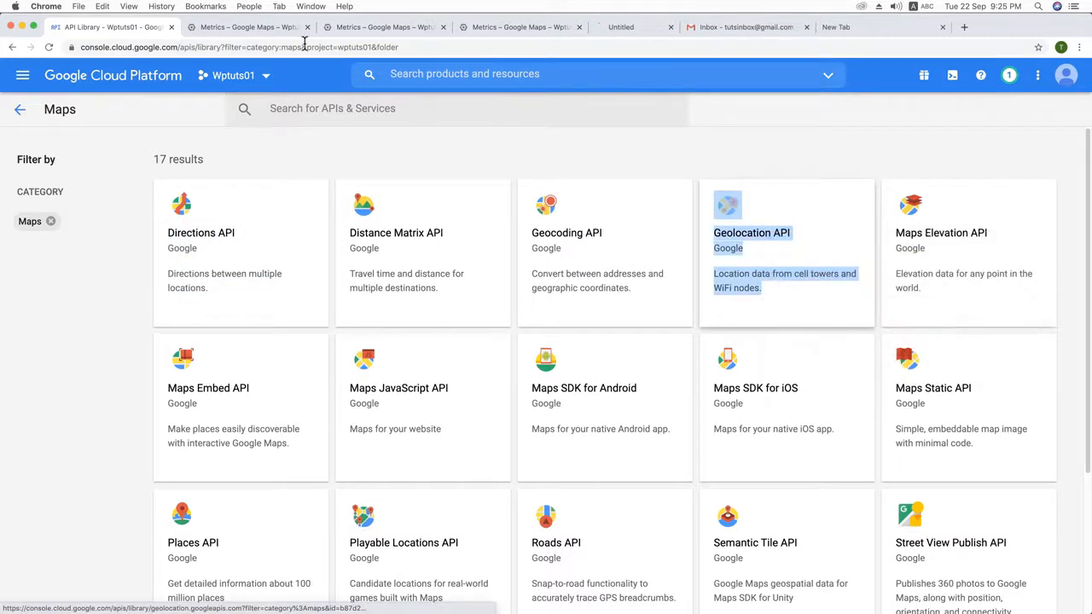
left_click(632, 32)
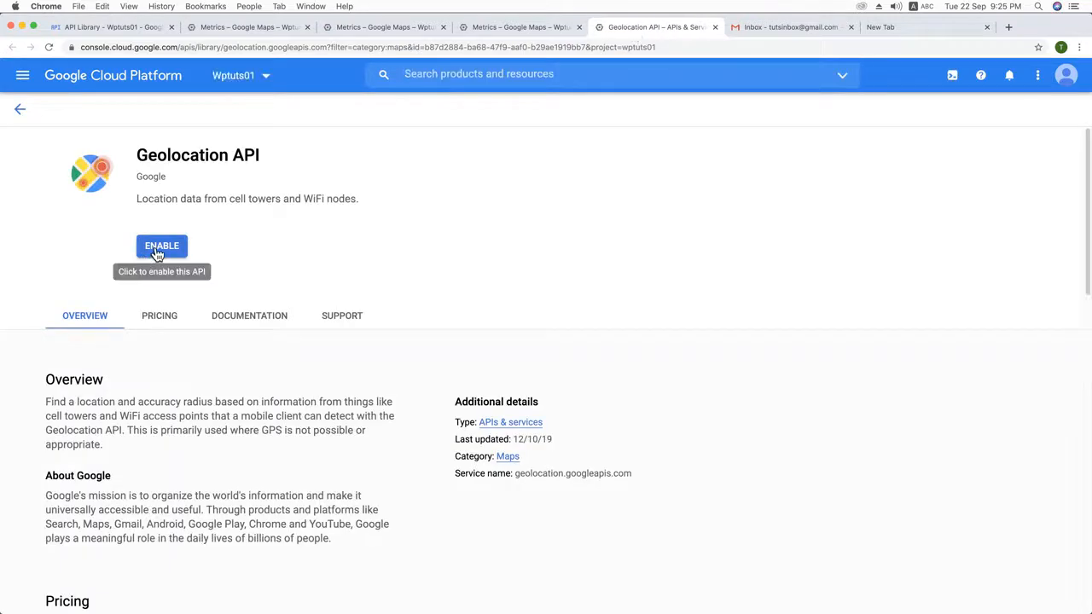
left_click(156, 249)
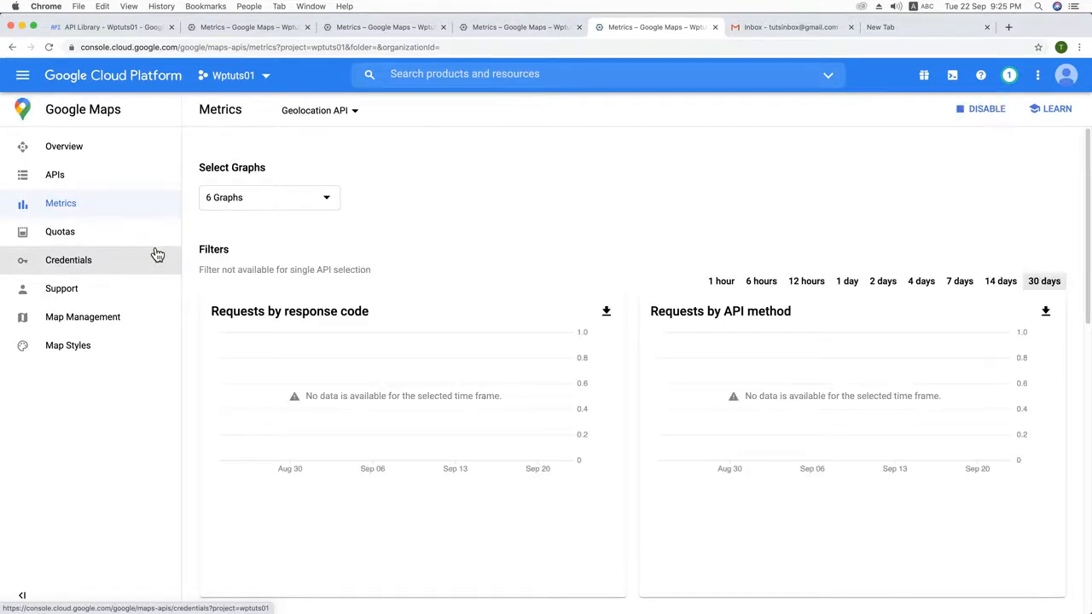
Step: Return to the Maps API list, open the Geocoding API in its own browser tab and enable it
left_click(146, 31)
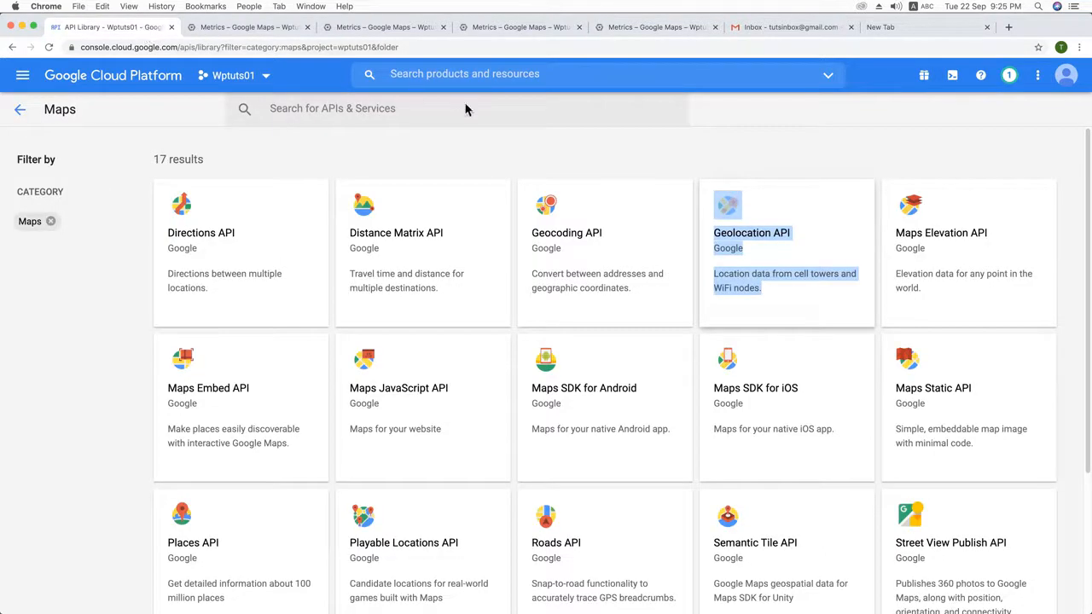
right_click(585, 239)
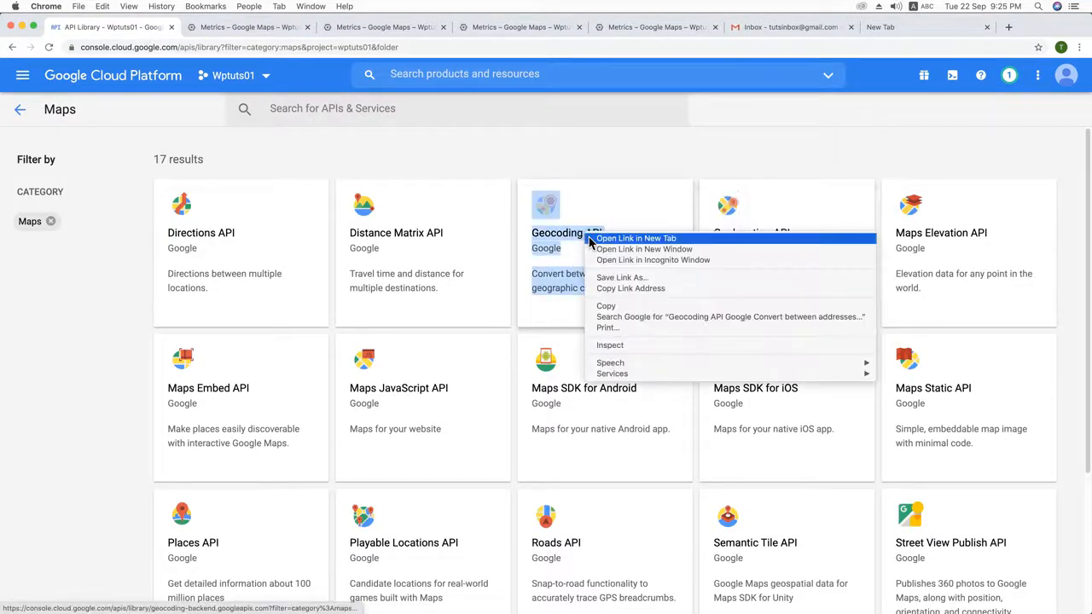
left_click(661, 238)
left_click(715, 30)
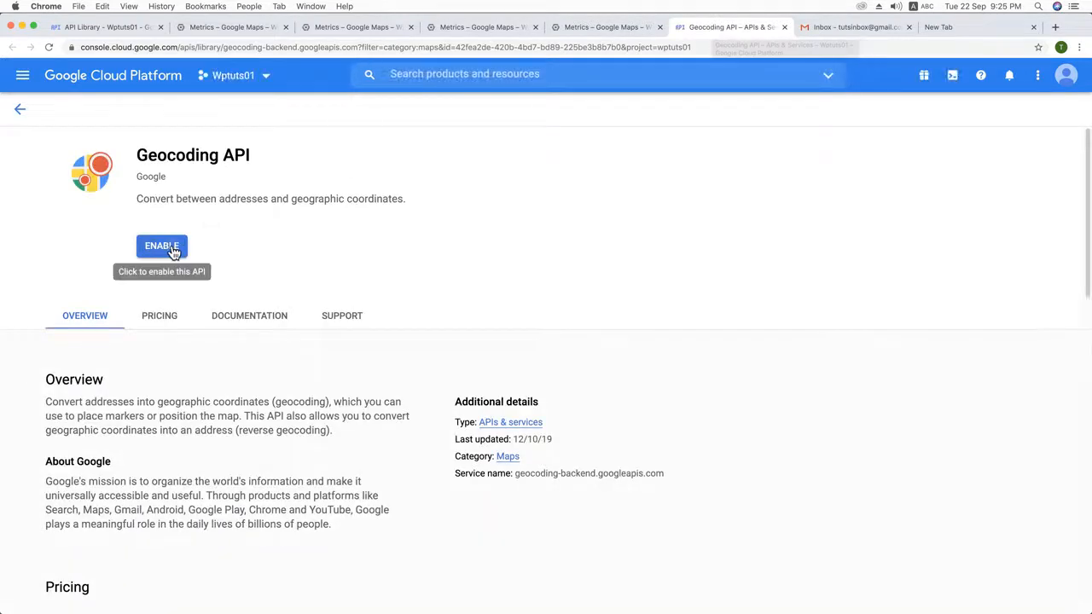
left_click(170, 250)
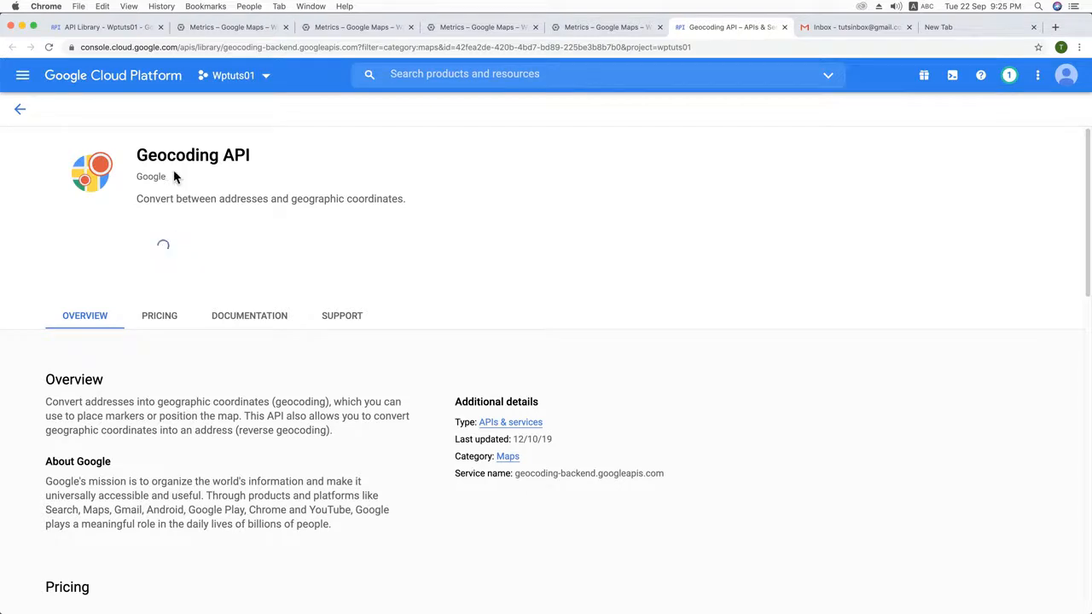
Step: Check the activation of the Geocoding API and the other enabled Maps APIs on their metrics pages, and return to the Maps API list
left_click(226, 28)
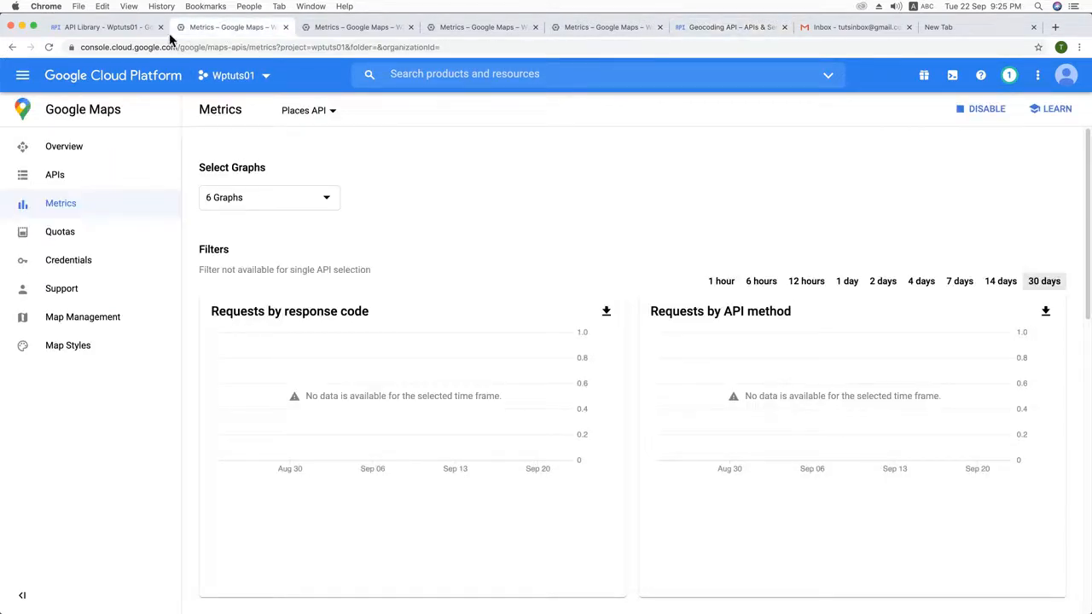
left_click(130, 33)
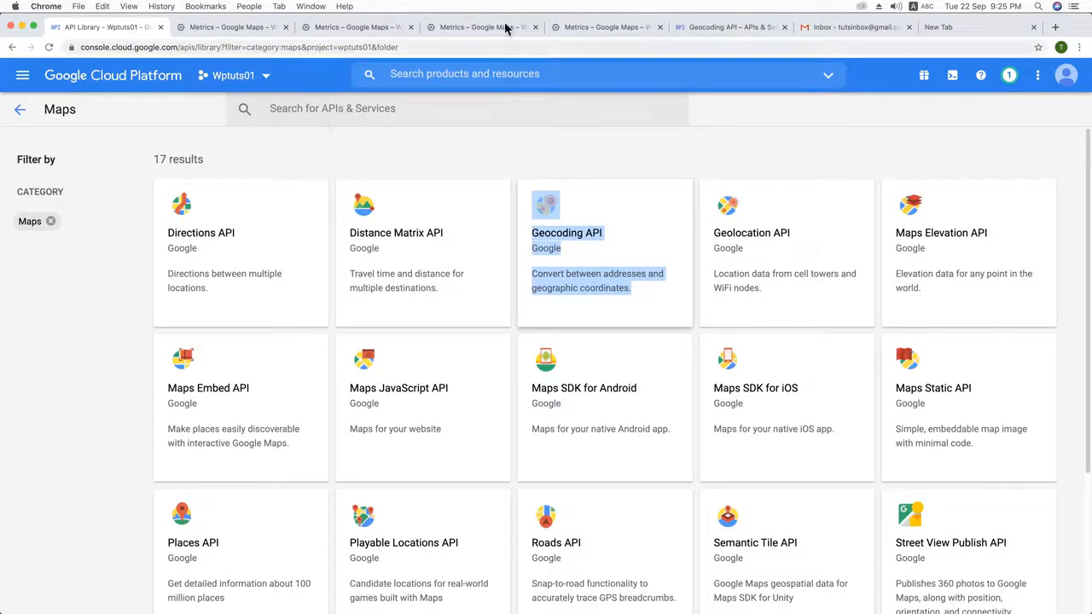
left_click(743, 28)
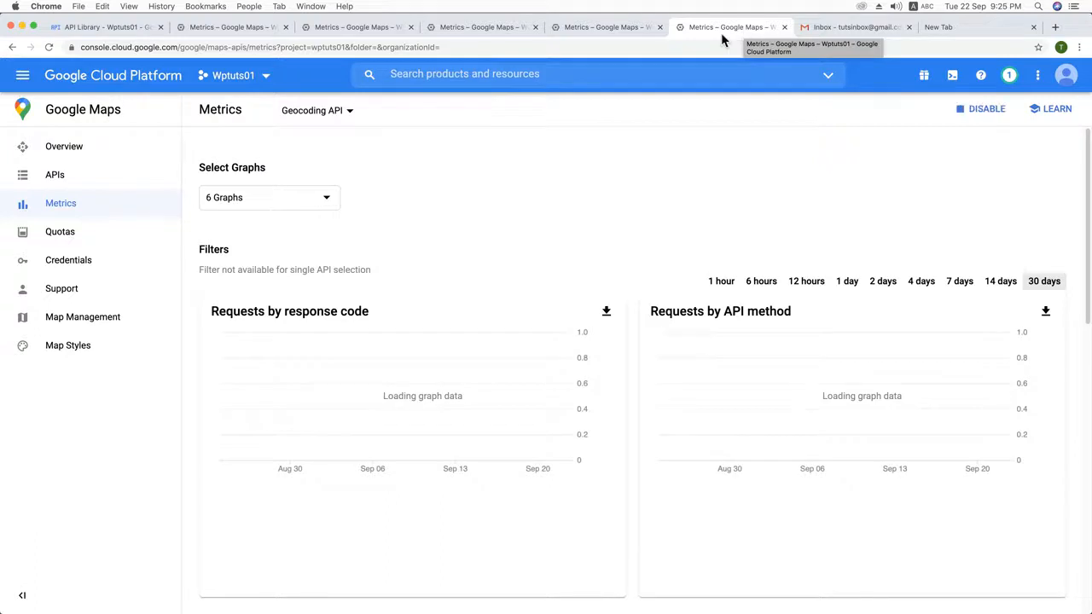
left_click(599, 28)
left_click(468, 31)
left_click(324, 31)
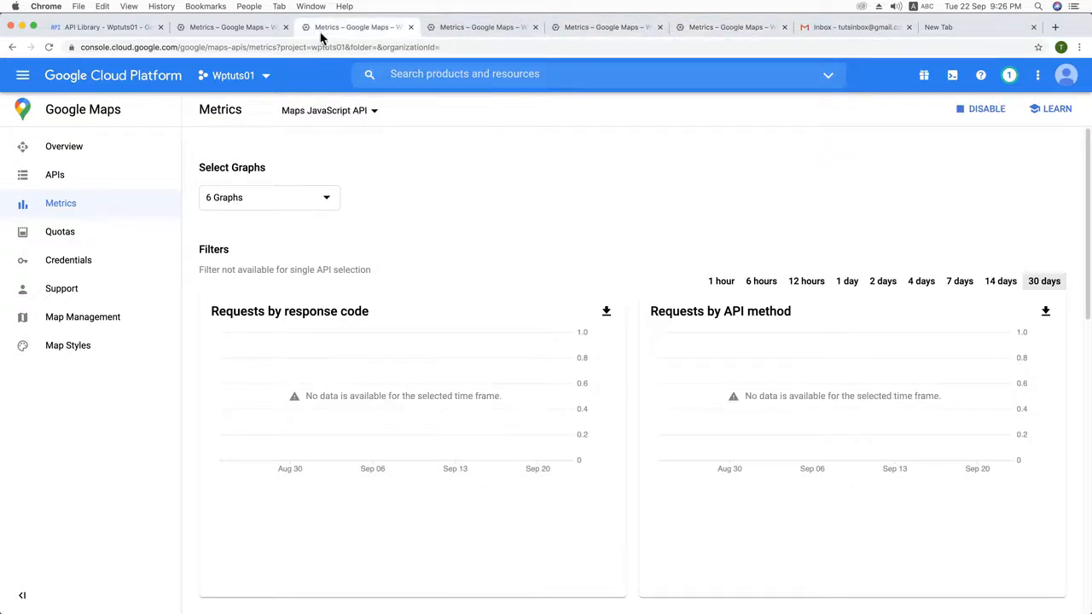
left_click(248, 32)
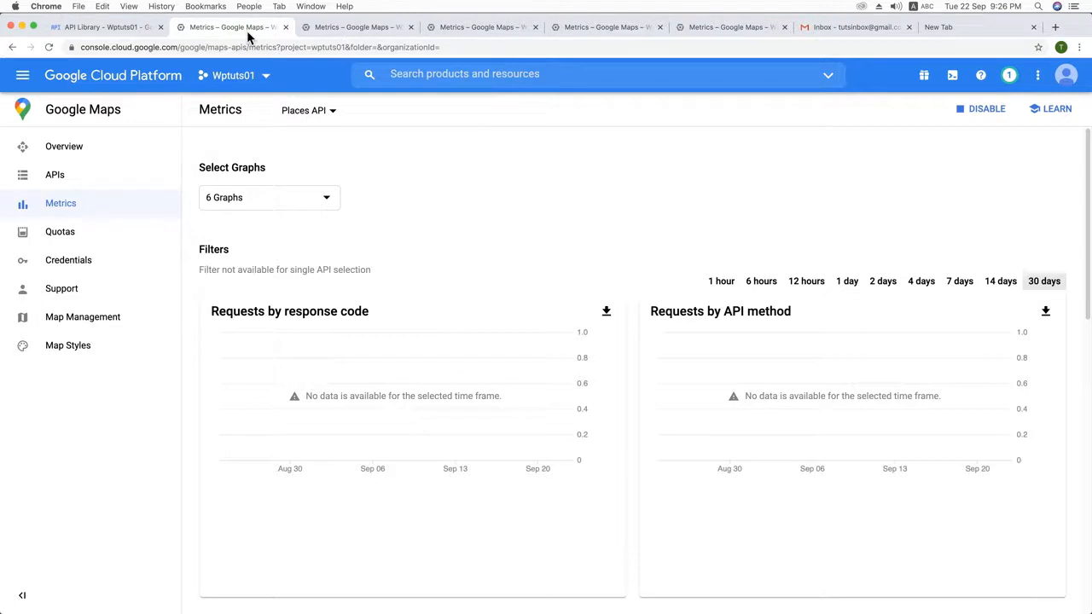
left_click(128, 34)
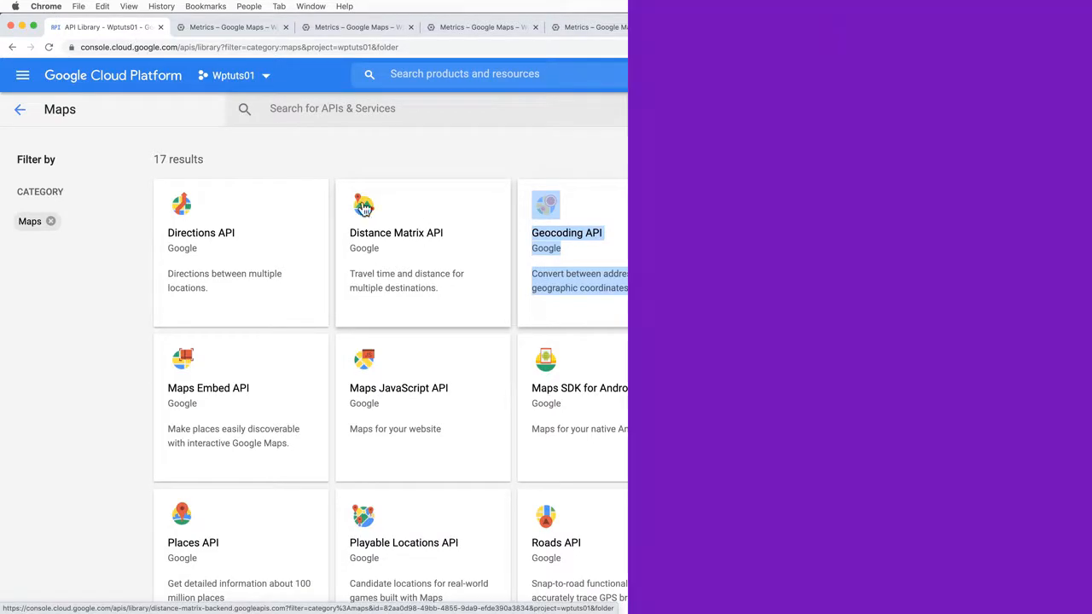
Step: Go to the project's Credentials page under APIs & Services and create an API key
left_click(23, 77)
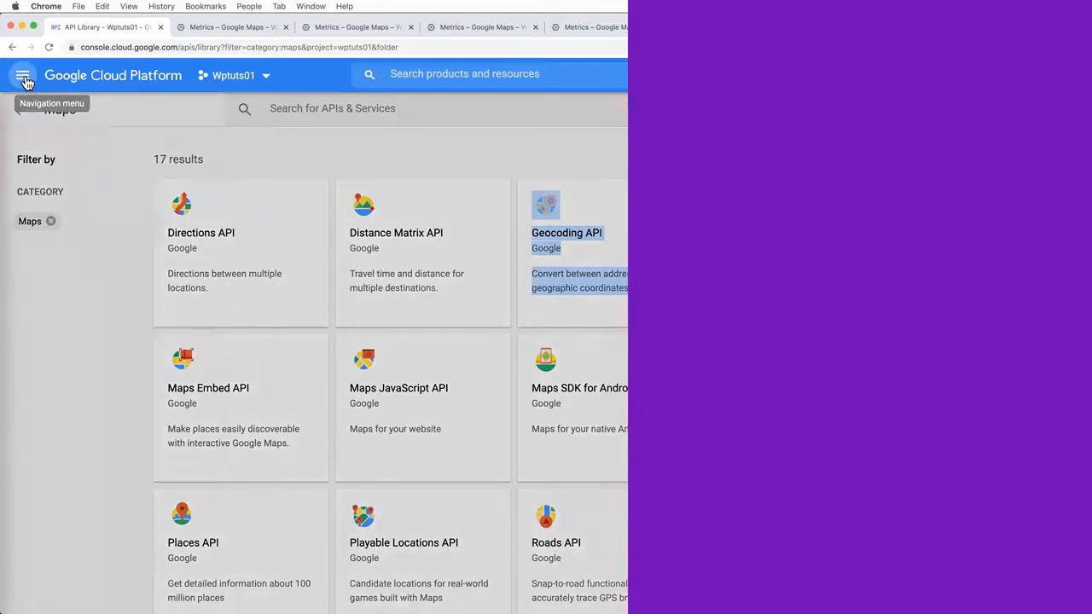
mouse_move(85, 255)
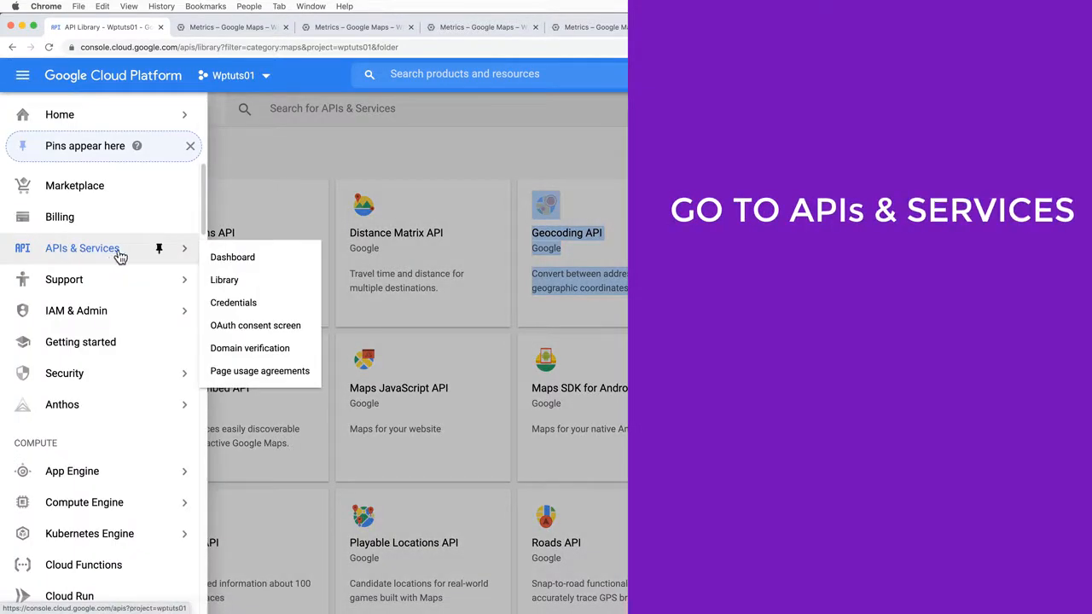
left_click(239, 305)
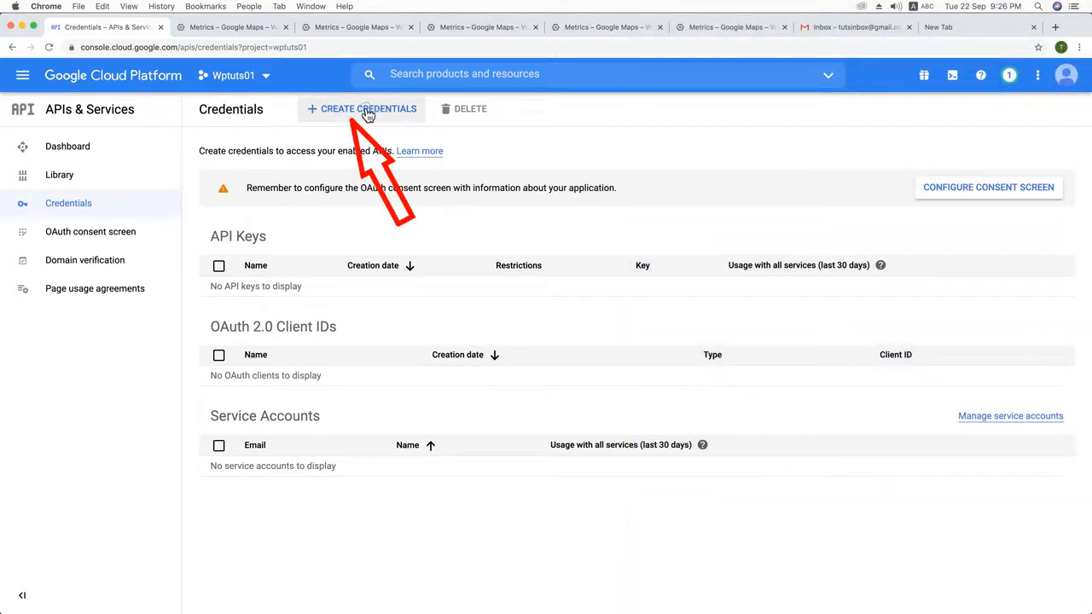
left_click(380, 113)
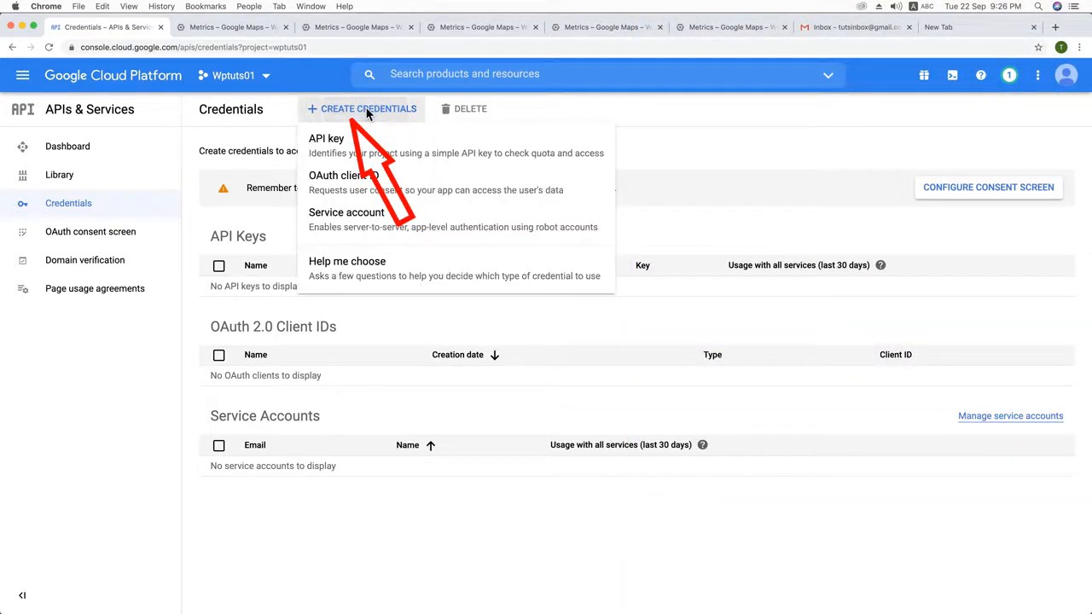
left_click(335, 147)
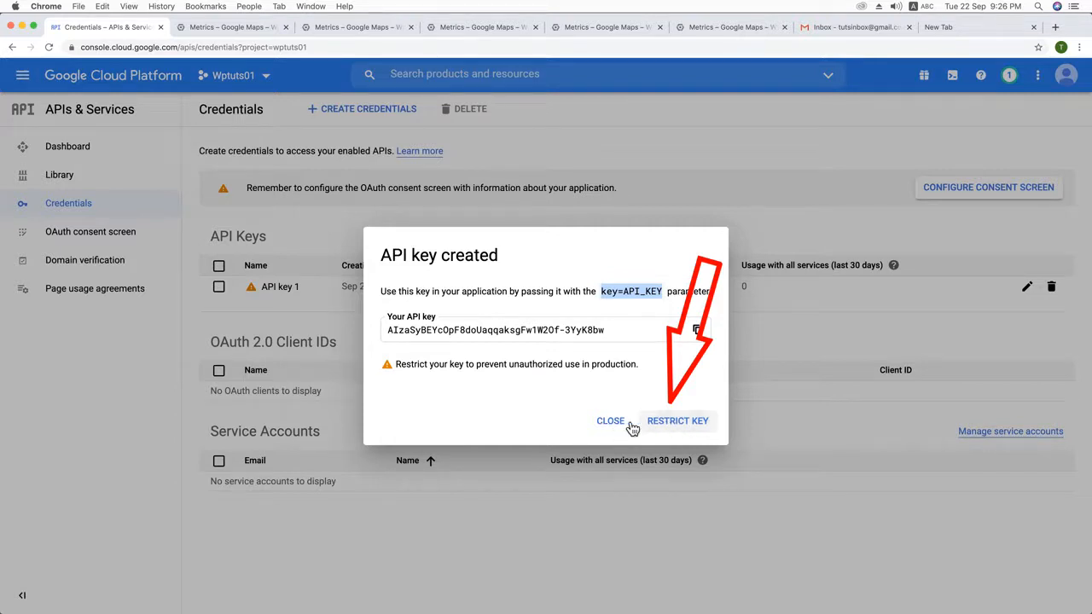
Step: Open the restriction settings of the new API key and set its application restriction to HTTP referrers (web sites)
left_click(678, 424)
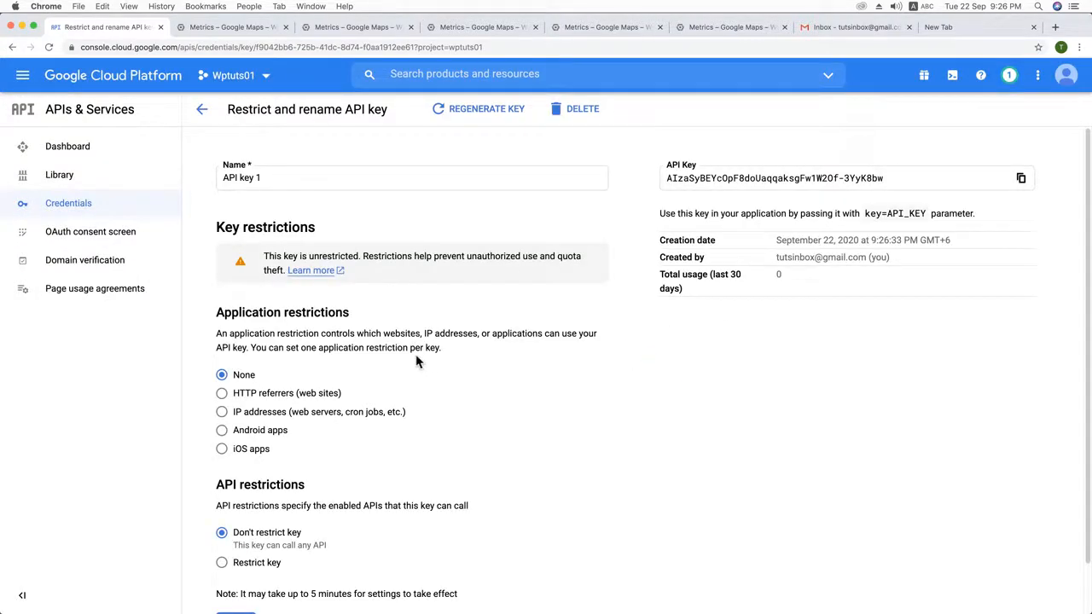
scroll(408, 361, "down", 2)
scroll(257, 366, "down", 1)
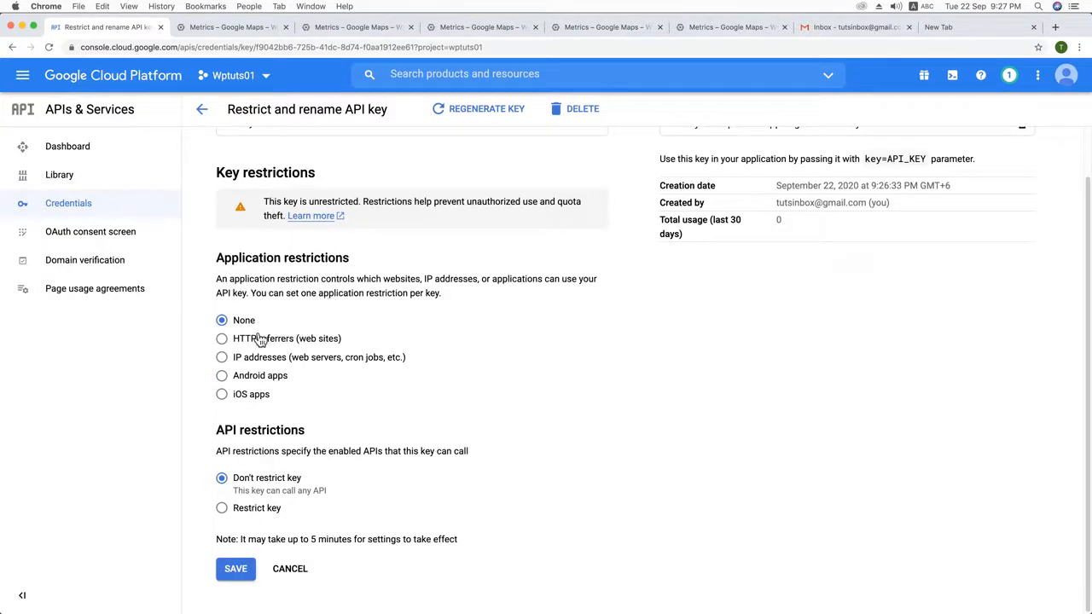
left_click(223, 340)
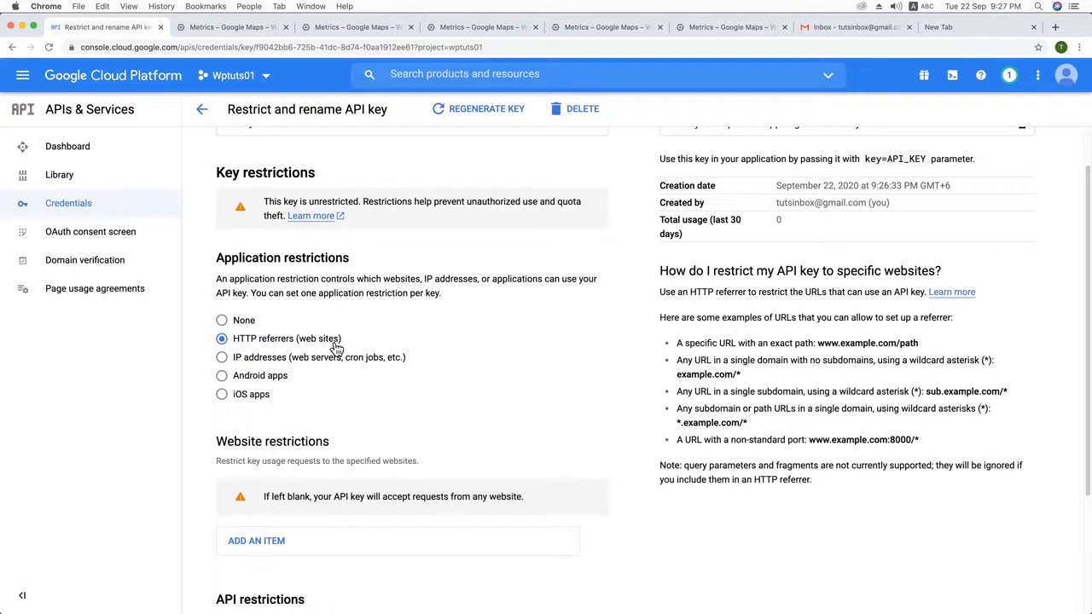
scroll(354, 347, "down", 4)
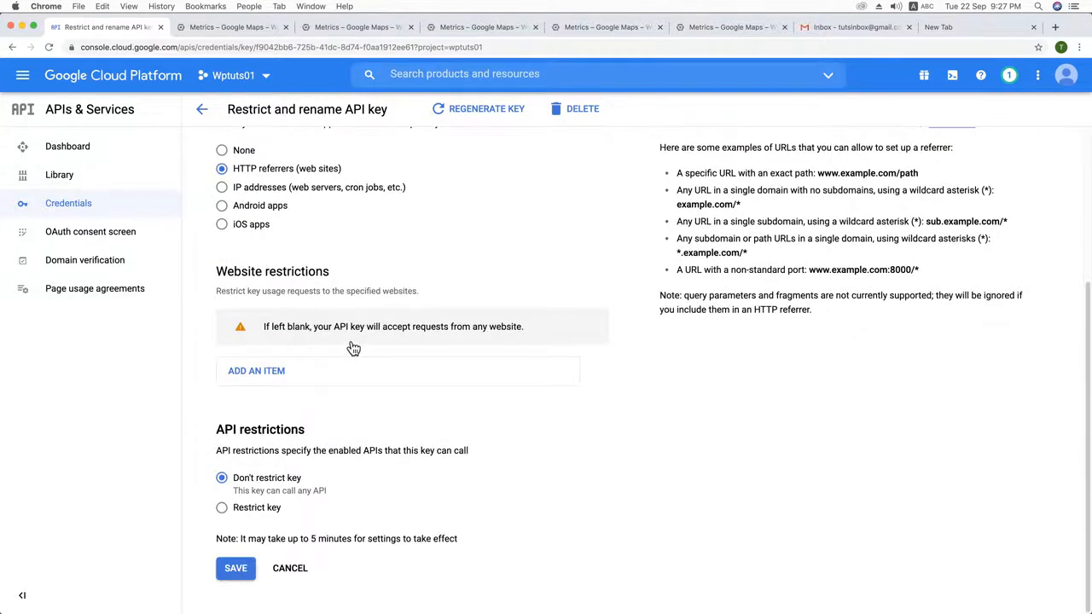
Step: Add wptuts.me as an allowed referrer in the key's website restrictions
left_click(261, 377)
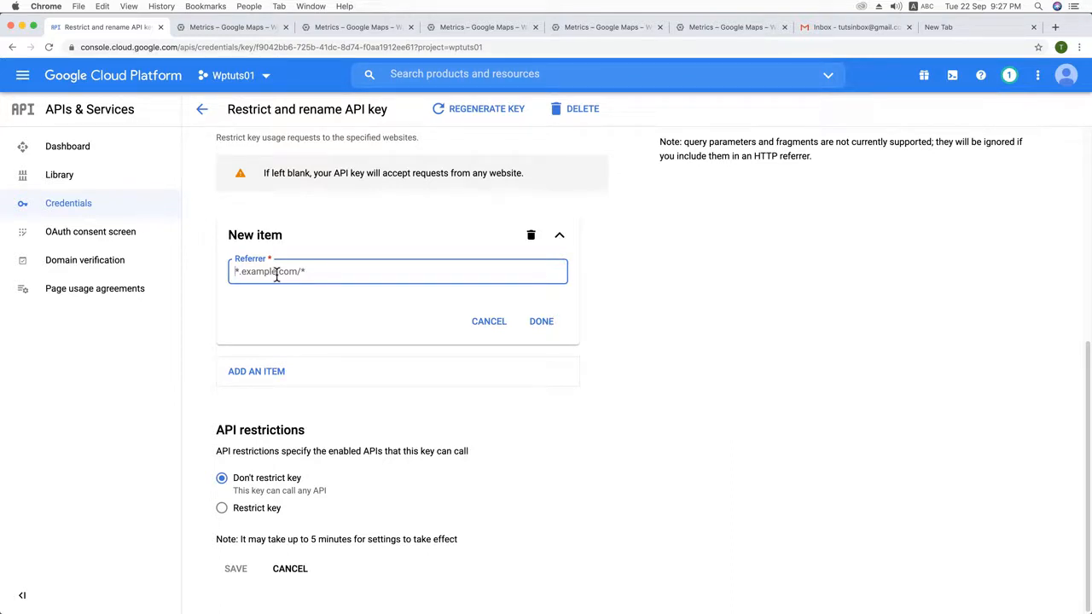
type("wp")
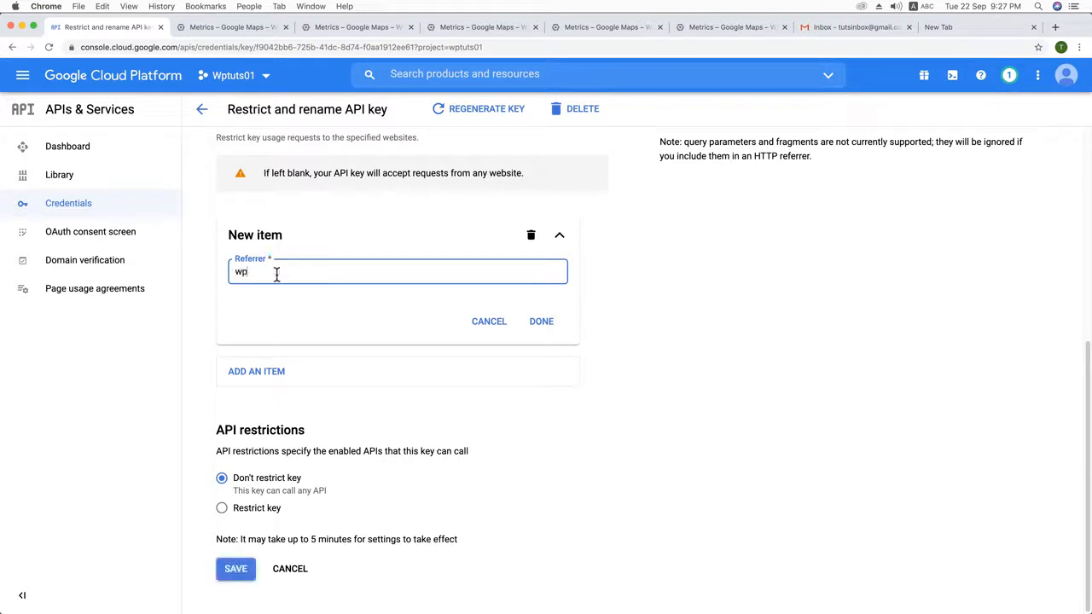
type("tuts.me")
left_click(543, 324)
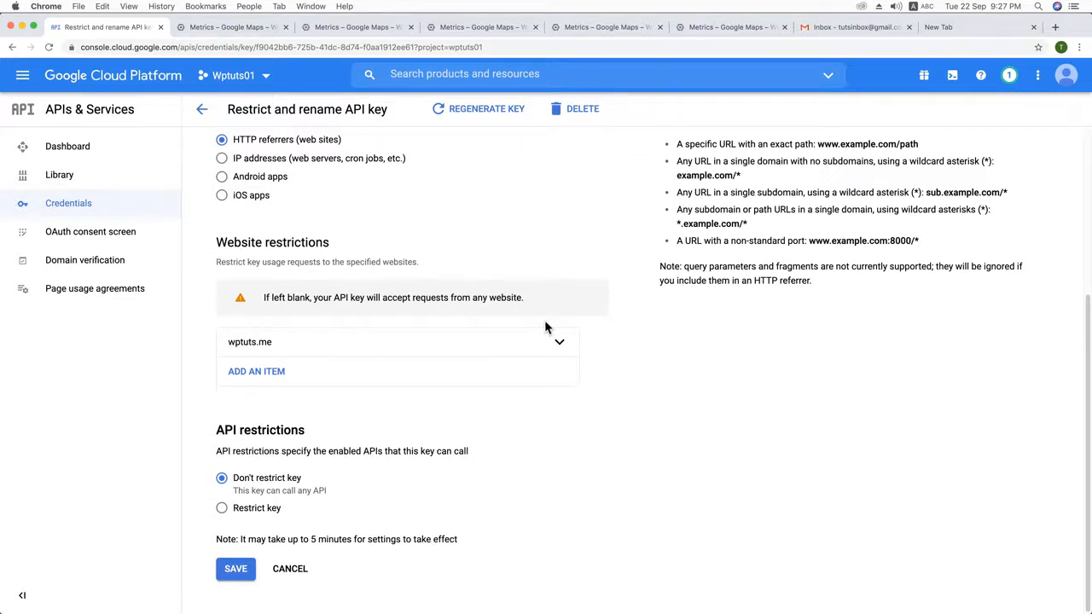
Step: Save the key restrictions and copy the API key from the credentials list
left_click(243, 572)
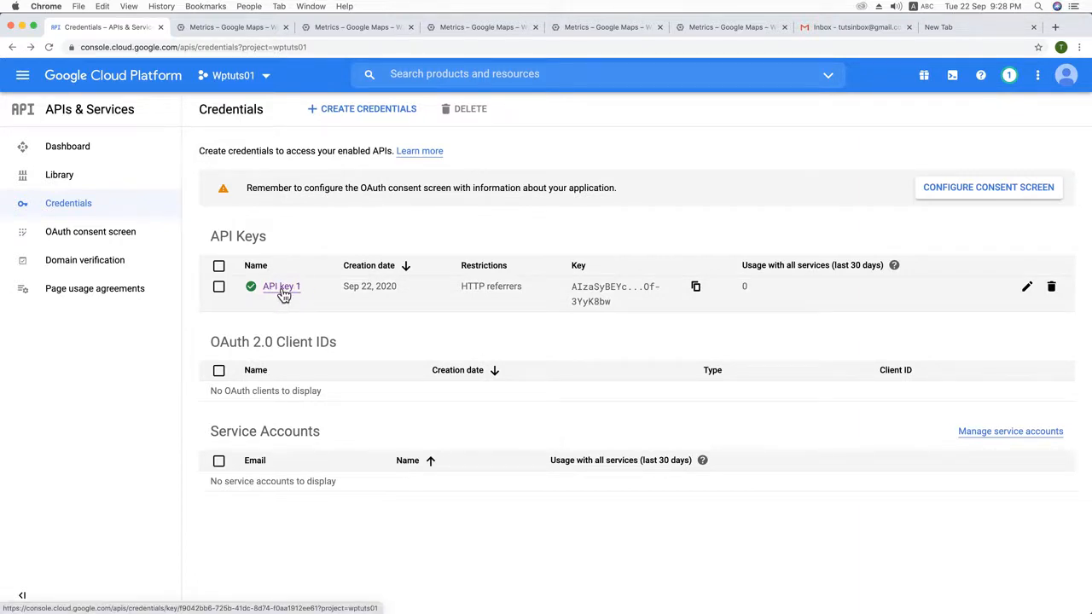
left_click(696, 288)
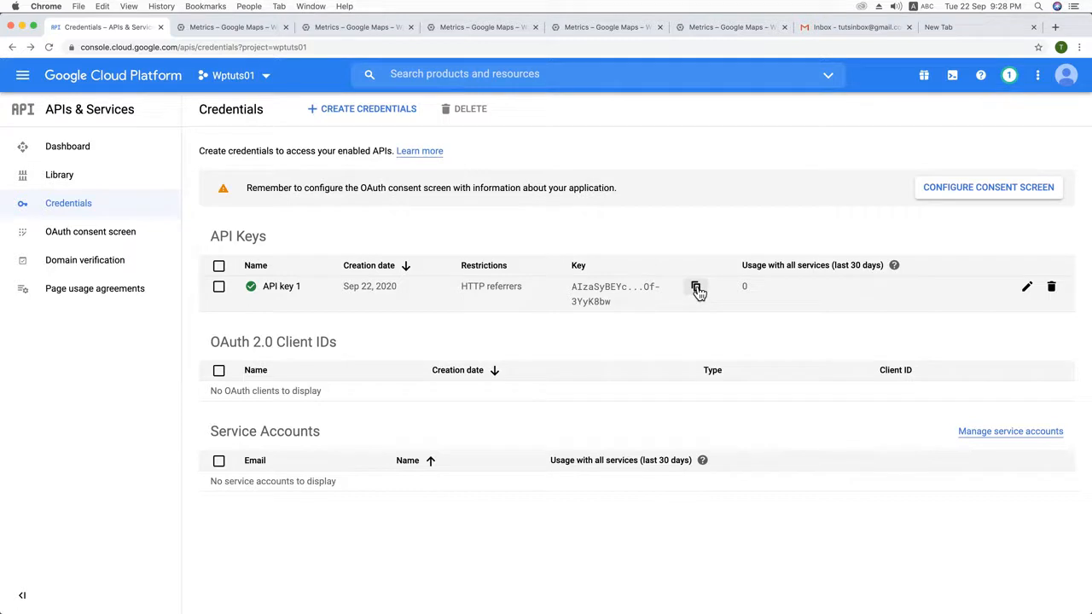